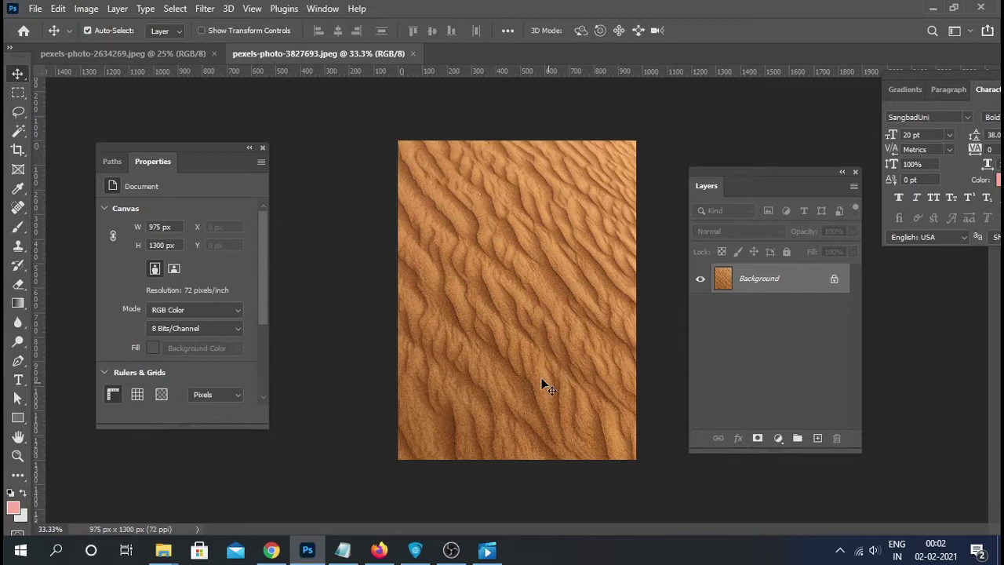
Step: Copy the whole ship photo into the sand document as a new layer
{"action": "left_click", "coordinate": [198, 53]}
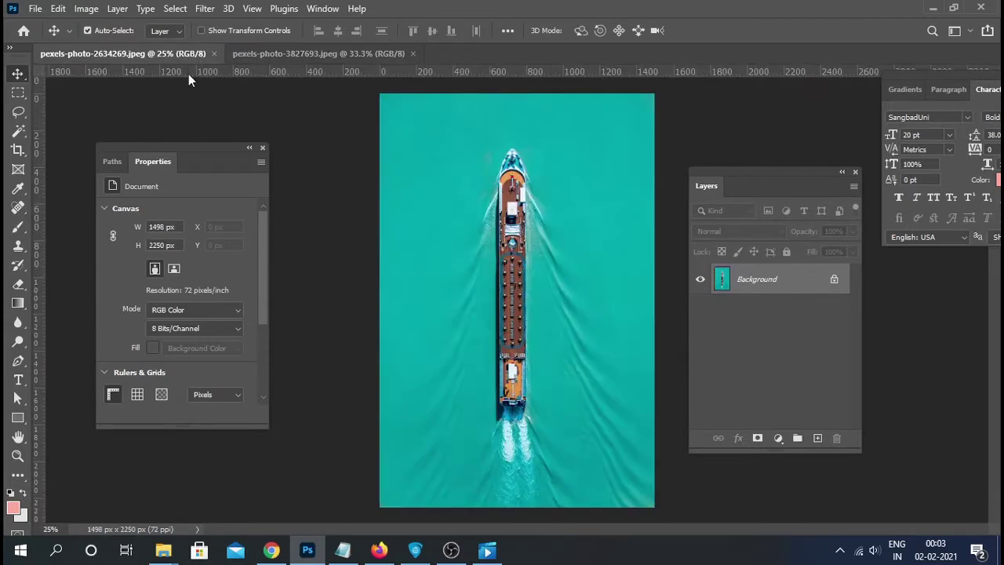
{"action": "key", "text": "ctrl+a"}
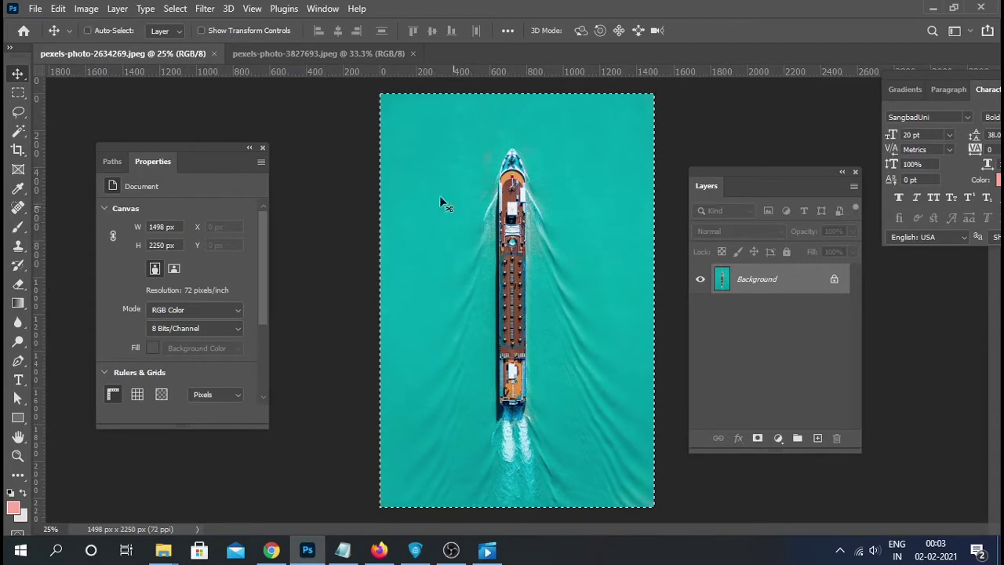
{"action": "mouse_move", "coordinate": [406, 142]}
{"action": "left_mouse_down"}
{"action": "mouse_move", "coordinate": [317, 58]}
{"action": "mouse_move", "coordinate": [494, 206]}
{"action": "mouse_move", "coordinate": [424, 184]}
{"action": "left_mouse_up"}
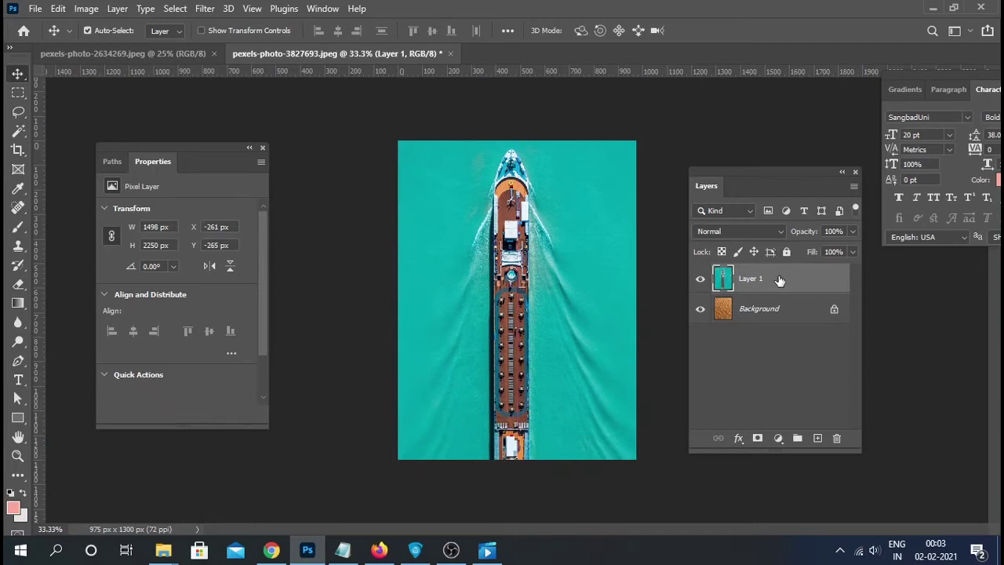
{"action": "key", "text": "ctrl+minus"}
Step: Scale the ship layer to about 67% (1004 × 1508 px) and position it to cover the canvas
{"action": "key", "text": "ctrl+t"}
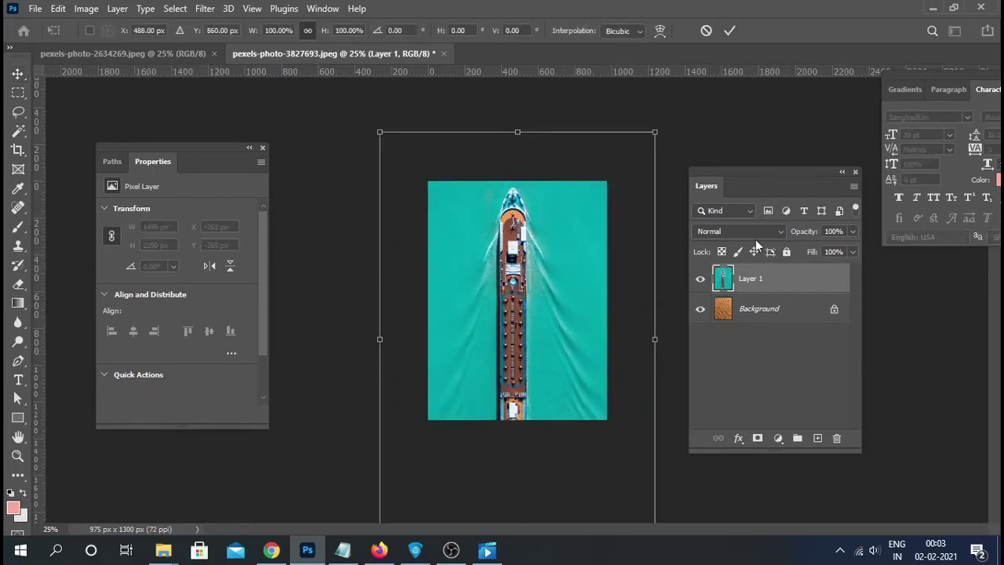
{"action": "left_click_drag", "start_coordinate": [665, 132], "coordinate": [571, 269]}
{"action": "left_click_drag", "start_coordinate": [531, 311], "coordinate": [578, 206]}
{"action": "left_click_drag", "start_coordinate": [610, 441], "coordinate": [610, 439]}
{"action": "key", "text": "Return"}
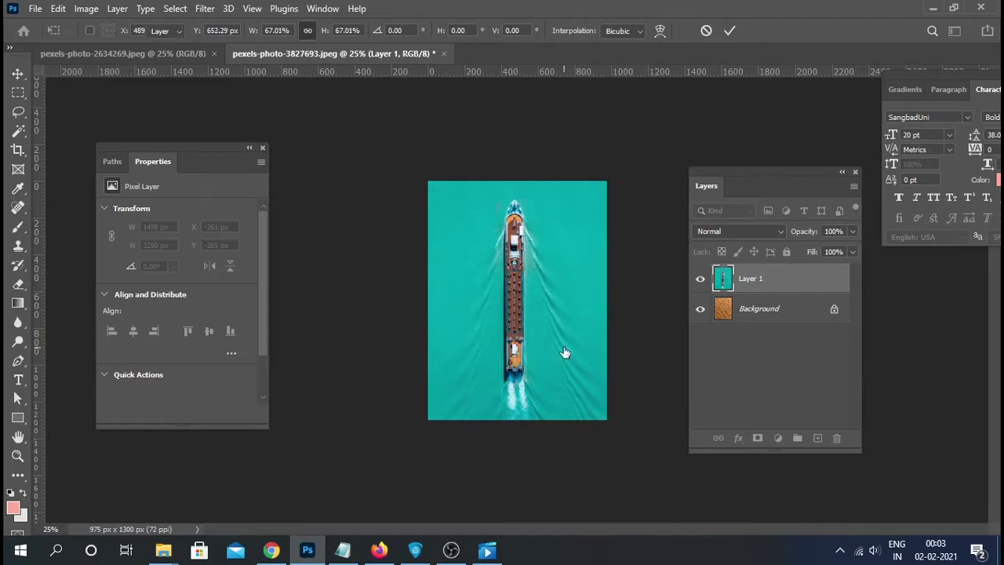
{"action": "key", "text": "ctrl+plus"}
{"action": "key", "text": "ctrl+plus"}
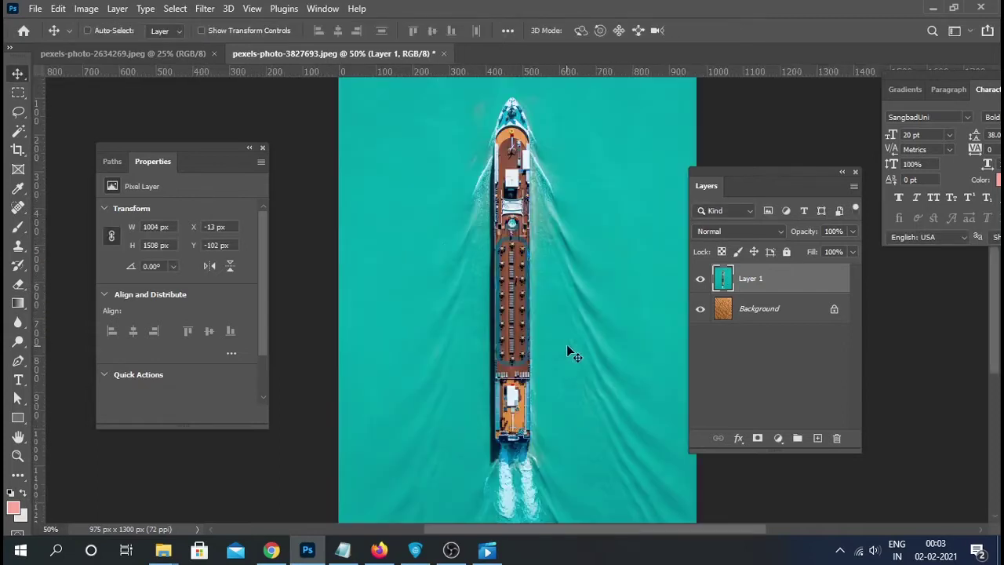
Step: Duplicate the ship layer, hide the copy, and select Layer 1
{"action": "left_click_drag", "start_coordinate": [787, 287], "coordinate": [818, 437]}
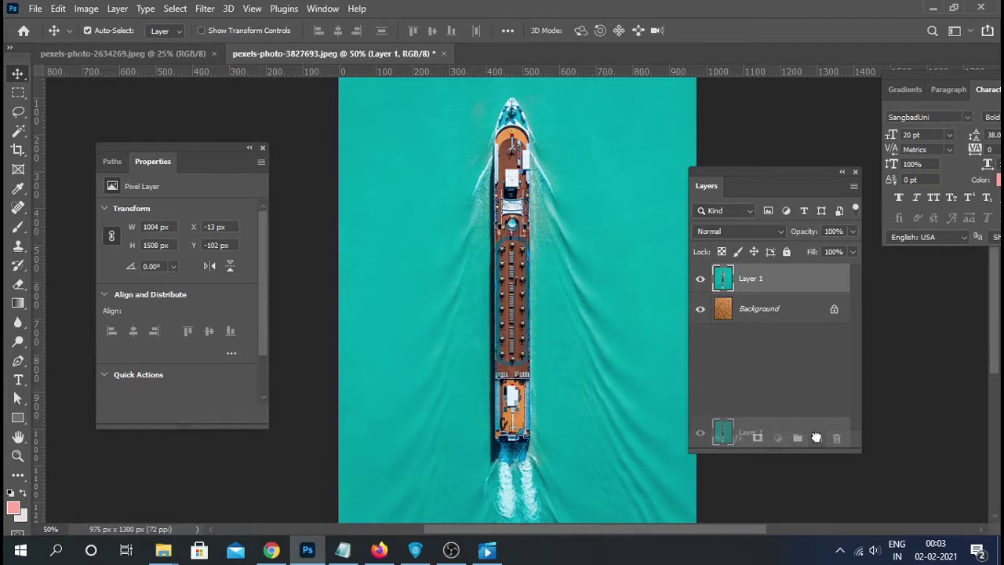
{"action": "left_click", "coordinate": [700, 278]}
{"action": "left_click", "coordinate": [765, 313]}
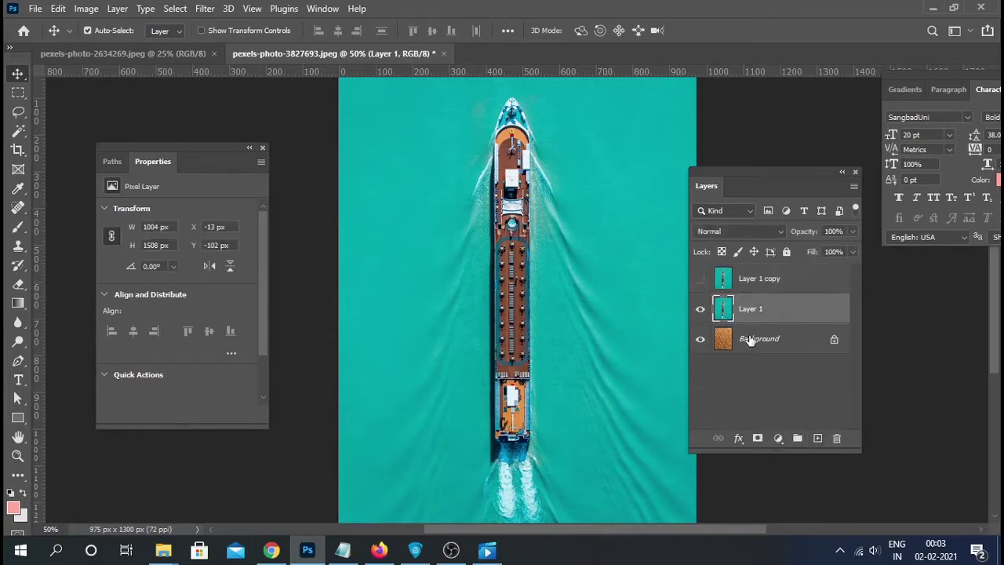
Step: Add a Gradient Map adjustment above the ship using the Black, White preset
{"action": "left_click", "coordinate": [778, 438]}
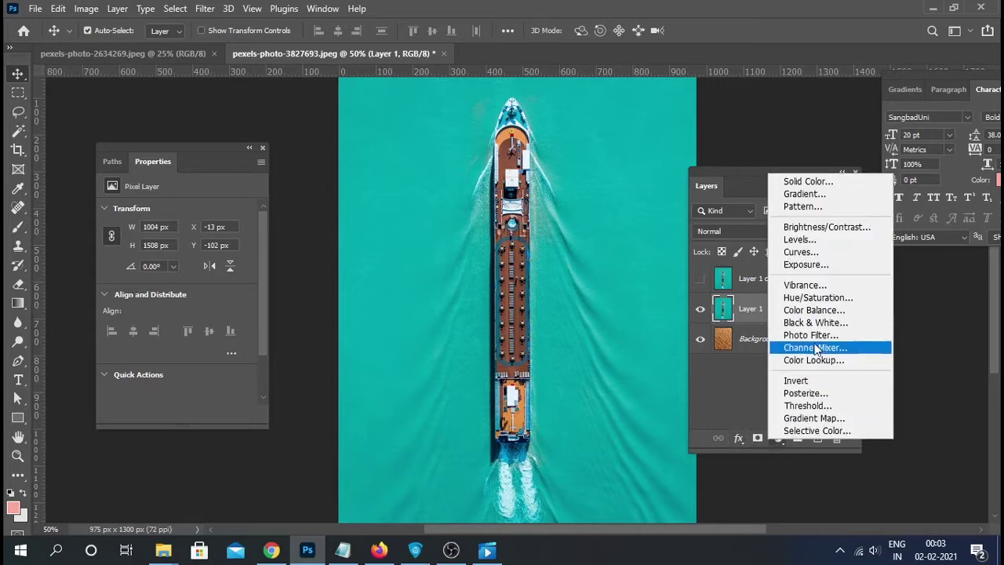
{"action": "left_click", "coordinate": [821, 418]}
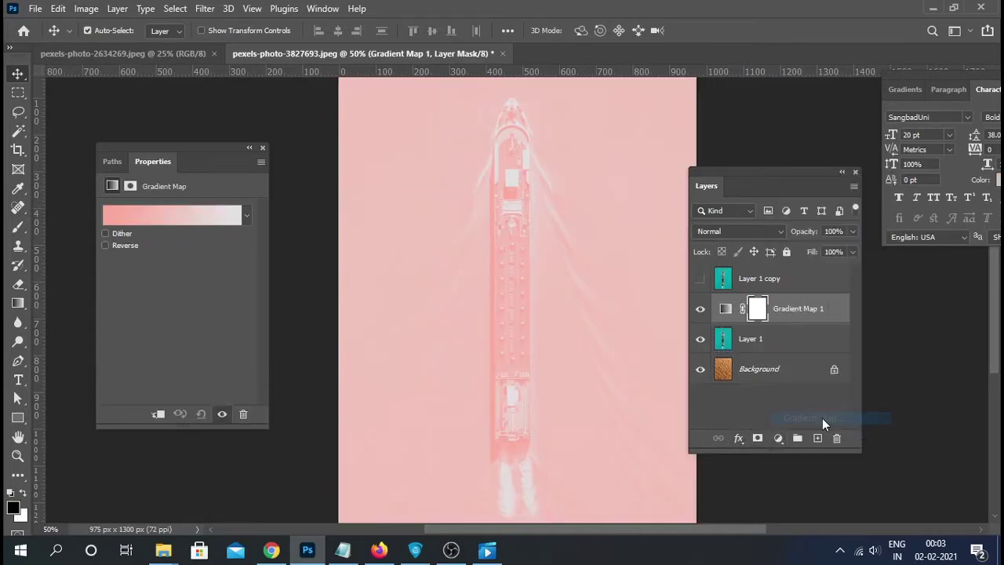
{"action": "left_click", "coordinate": [722, 310]}
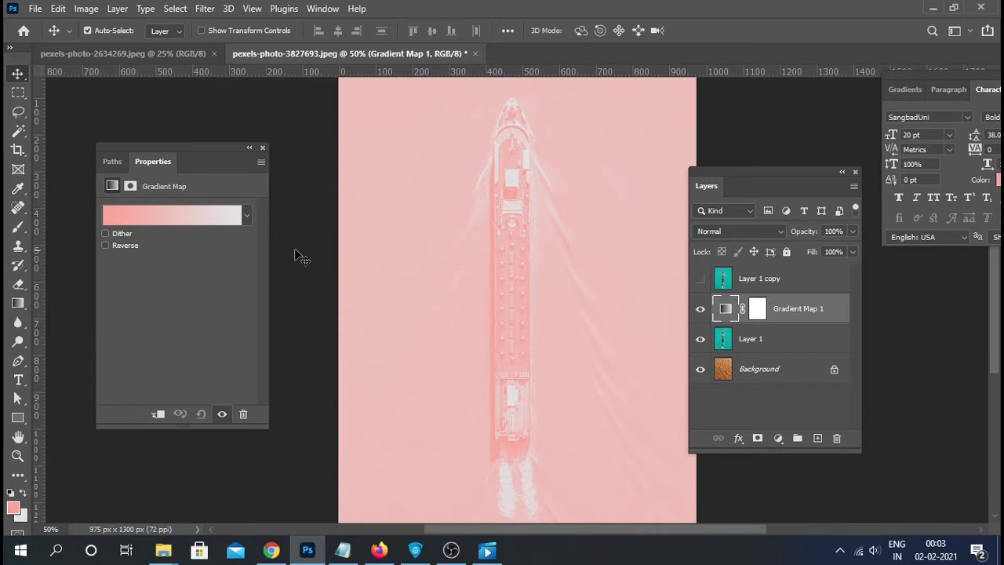
{"action": "left_click", "coordinate": [171, 217]}
{"action": "left_click", "coordinate": [675, 376]}
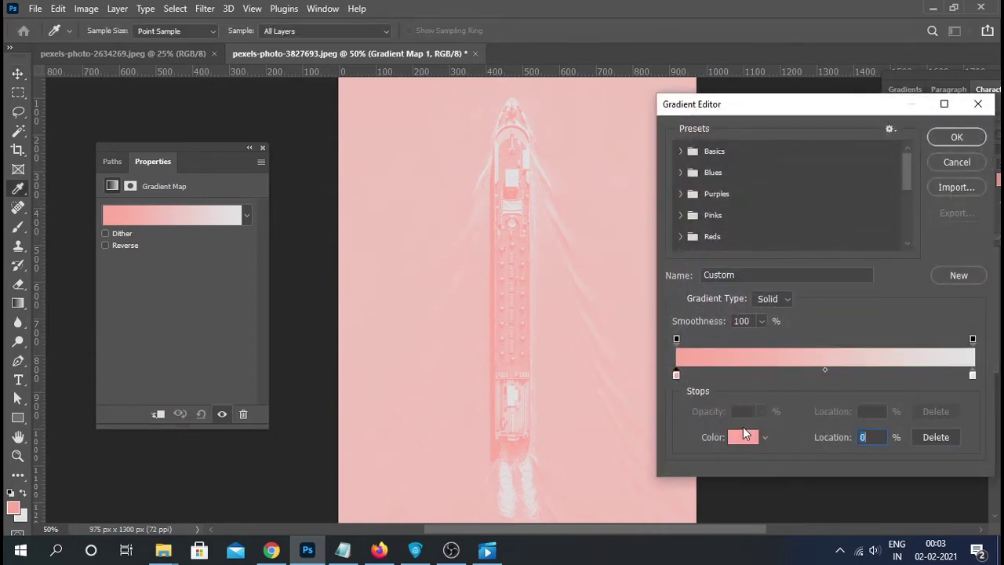
{"action": "left_click", "coordinate": [681, 151]}
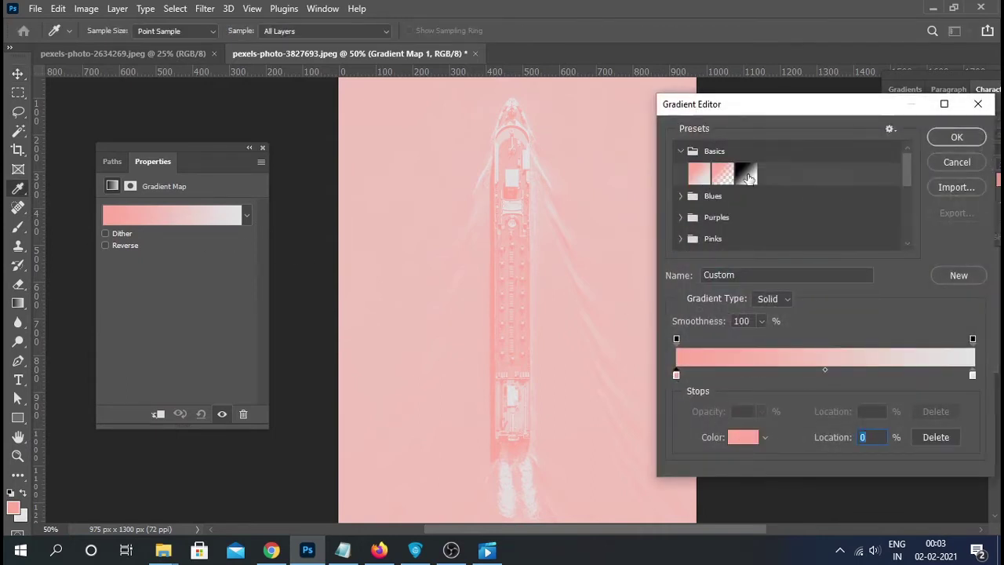
{"action": "left_click", "coordinate": [748, 174]}
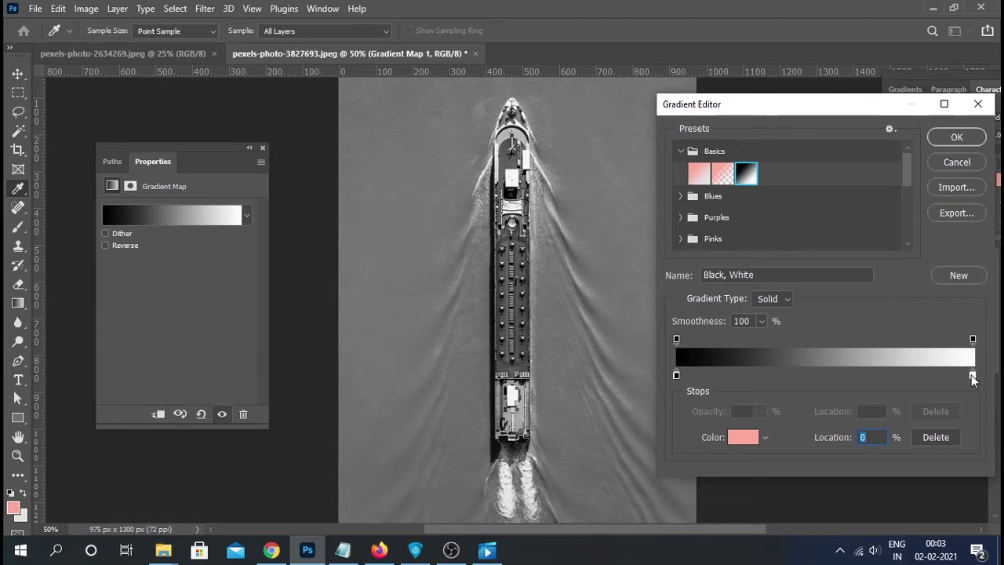
Step: Move the black and white gradient stops inward to about 35% and 51% for high contrast
{"action": "left_click_drag", "start_coordinate": [973, 377], "coordinate": [814, 376]}
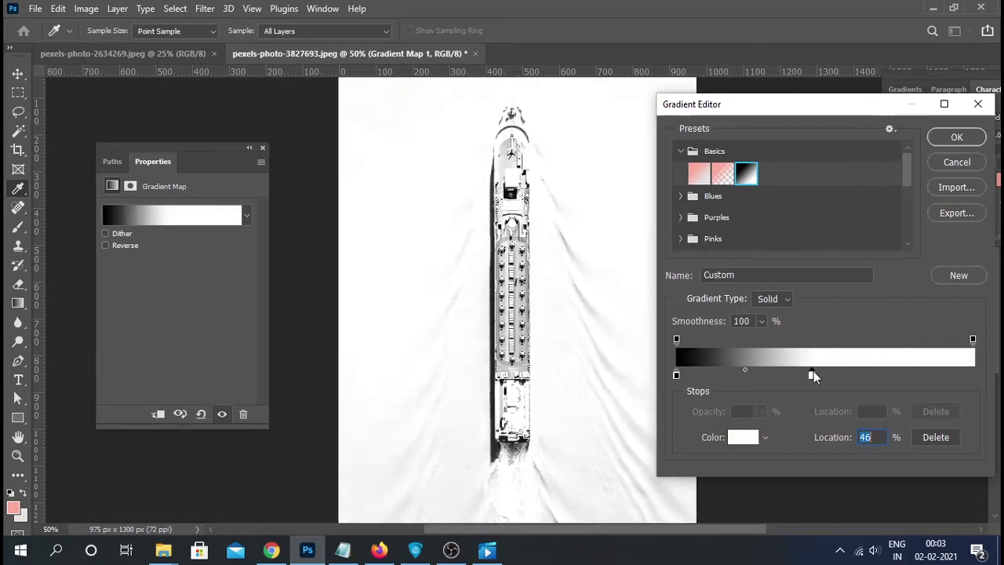
{"action": "left_click_drag", "start_coordinate": [679, 377], "coordinate": [777, 377]}
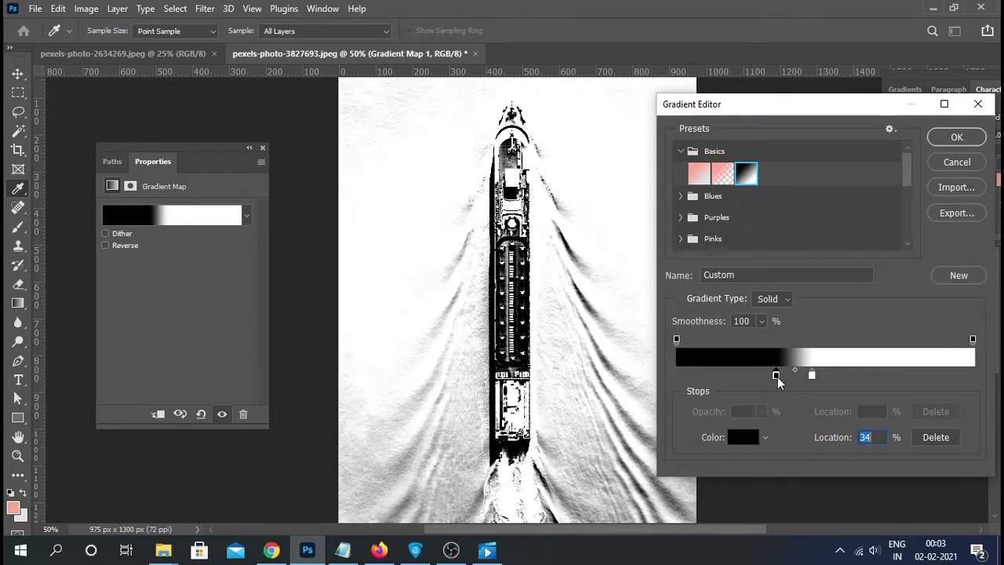
{"action": "left_click", "coordinate": [810, 375]}
{"action": "mouse_move", "coordinate": [810, 375]}
{"action": "left_mouse_down"}
{"action": "mouse_move", "coordinate": [829, 374]}
{"action": "mouse_move", "coordinate": [782, 379]}
{"action": "left_mouse_up"}
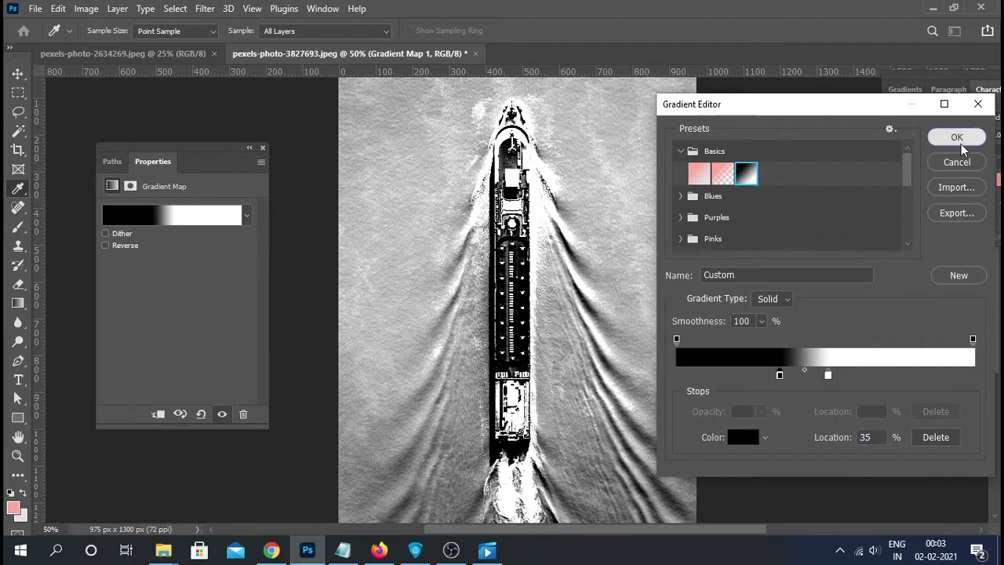
{"action": "left_click", "coordinate": [958, 138]}
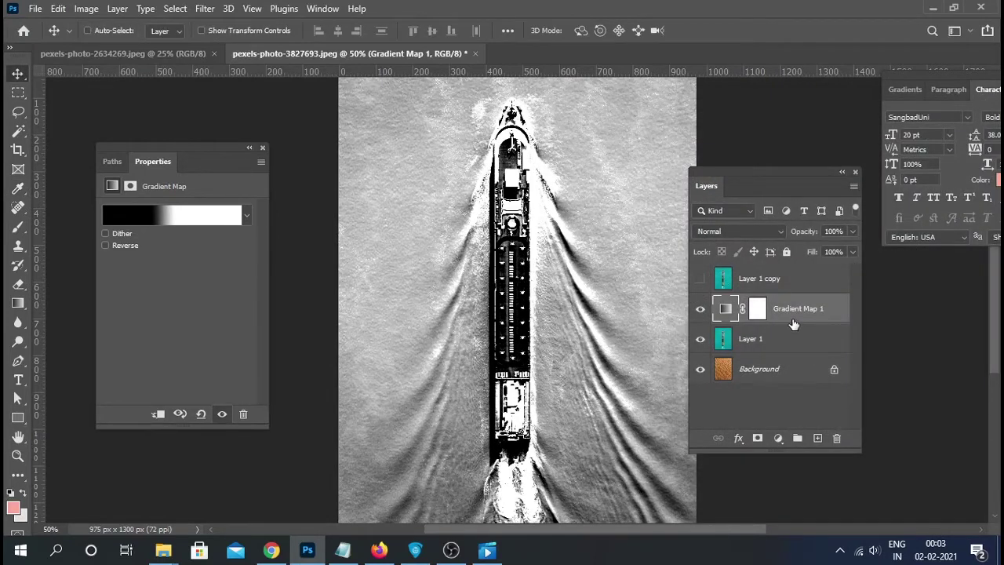
Step: Clip Gradient Map 1 to Layer 1
{"action": "key", "text": "ctrl+minus"}
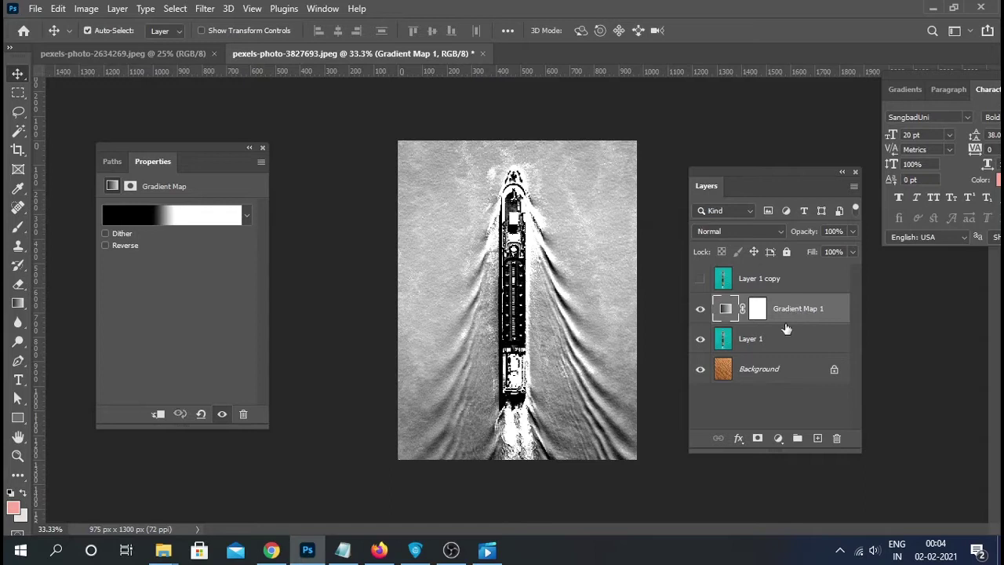
{"action": "left_click", "coordinate": [773, 344]}
{"action": "left_click", "coordinate": [793, 320]}
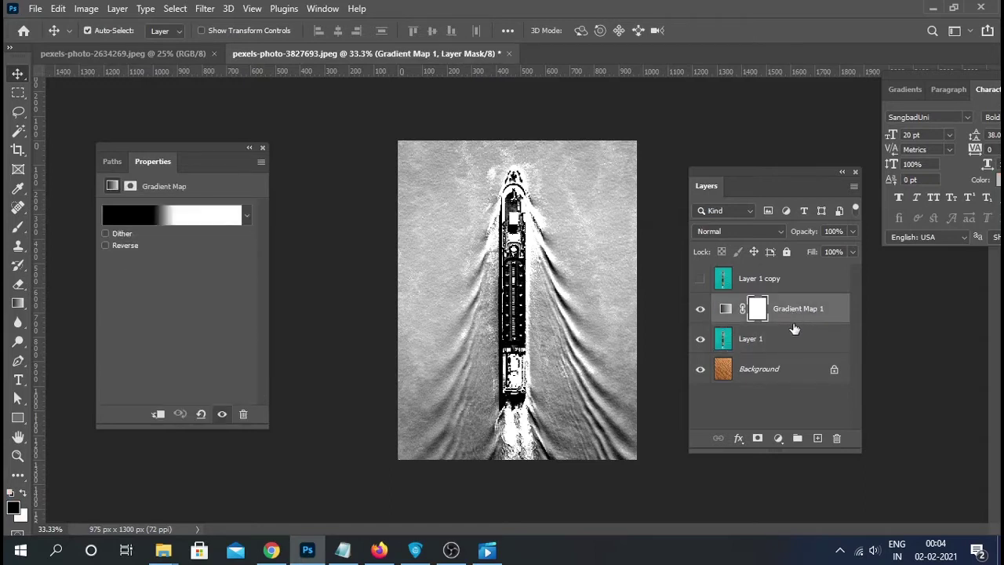
{"action": "left_click", "coordinate": [787, 323], "text": "alt"}
Step: Set Layer 1 to Multiply, then show and select Layer 1 copy
{"action": "left_click", "coordinate": [775, 344]}
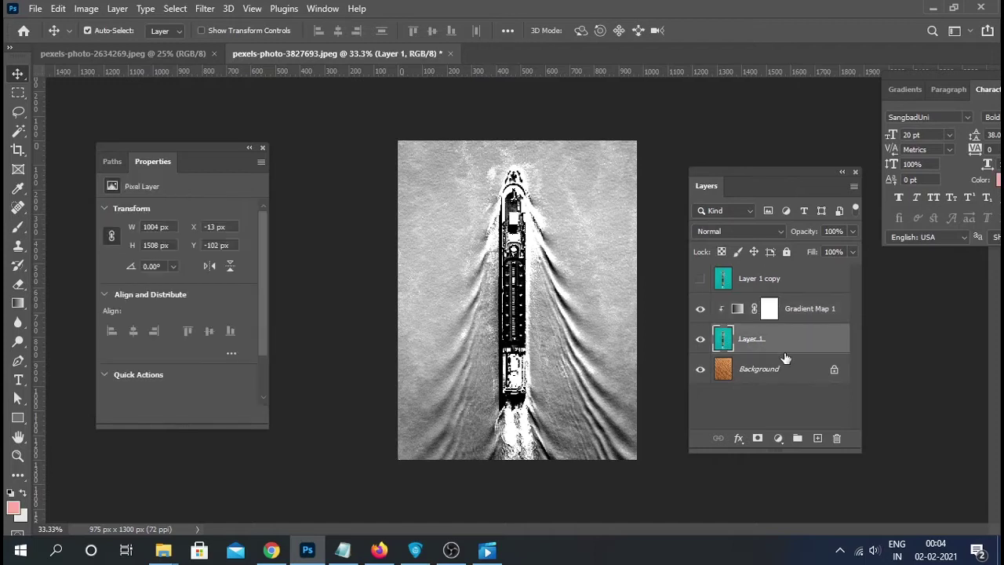
{"action": "left_click", "coordinate": [720, 231]}
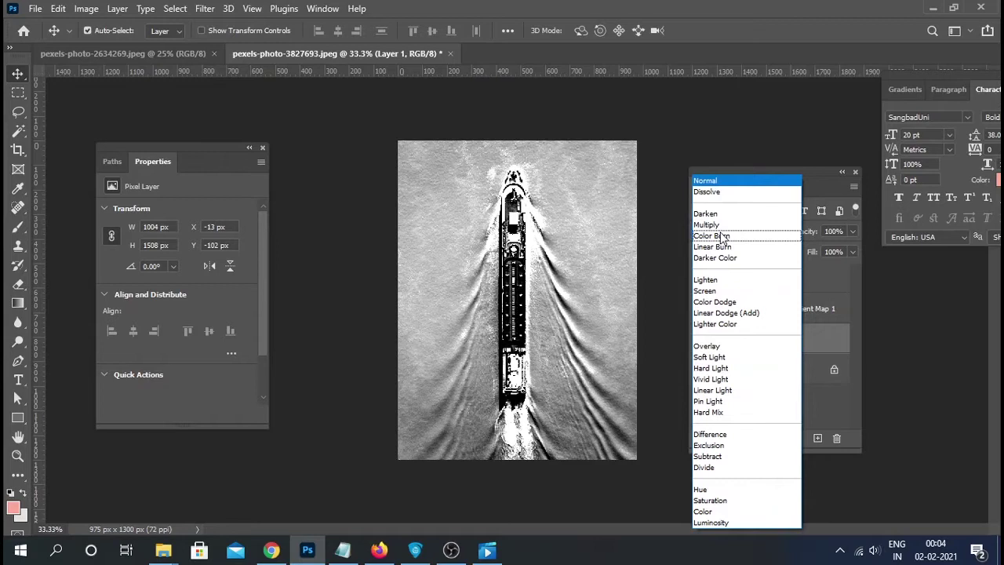
{"action": "left_click", "coordinate": [723, 228]}
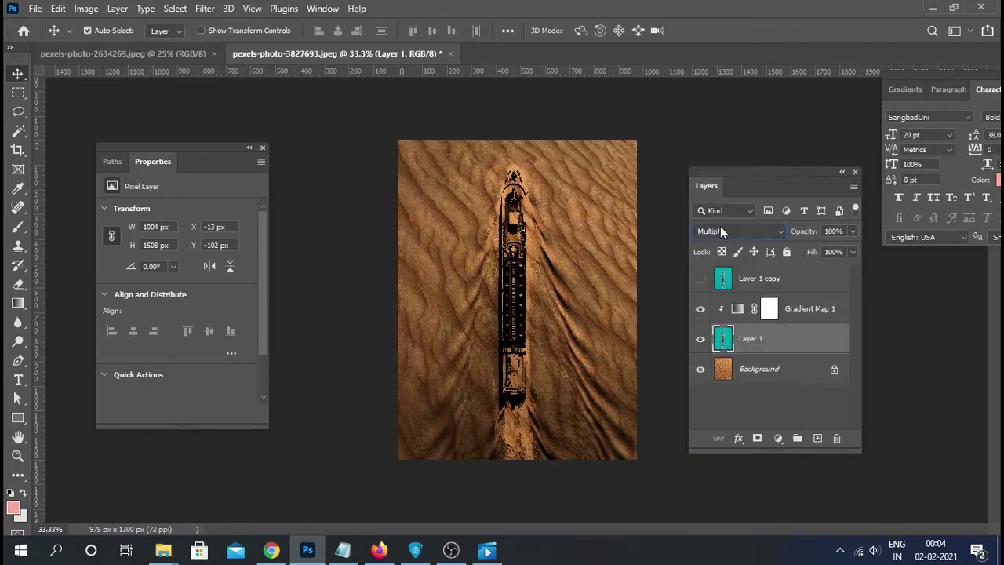
{"action": "left_click", "coordinate": [700, 282]}
{"action": "left_click", "coordinate": [785, 279]}
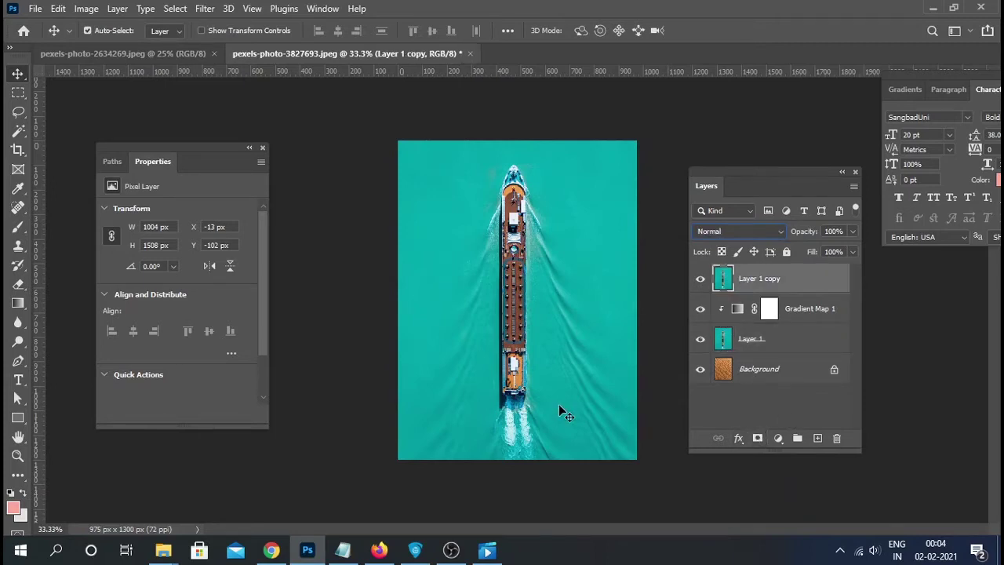
Step: Bring the ship's stern into view, switch to the Pen tool in Path mode, and zoom in
{"action": "scroll", "coordinate": [559, 404], "scroll_direction": "up", "scroll_amount": 2}
{"action": "scroll", "coordinate": [558, 403], "scroll_direction": "up", "scroll_amount": 2}
{"action": "scroll", "coordinate": [558, 403], "scroll_direction": "up", "scroll_amount": 2}
{"action": "scroll", "coordinate": [545, 355], "scroll_direction": "up", "scroll_amount": 1}
{"action": "scroll", "coordinate": [476, 407], "scroll_direction": "down", "scroll_amount": 5}
{"action": "scroll", "coordinate": [497, 359], "scroll_direction": "down", "scroll_amount": 5}
{"action": "scroll", "coordinate": [477, 337], "scroll_direction": "down", "scroll_amount": 5}
{"action": "scroll", "coordinate": [455, 141], "scroll_direction": "down", "scroll_amount": 5}
{"action": "scroll", "coordinate": [437, 160], "scroll_direction": "down", "scroll_amount": 5}
{"action": "left_click_drag", "start_coordinate": [426, 214], "coordinate": [421, 278]}
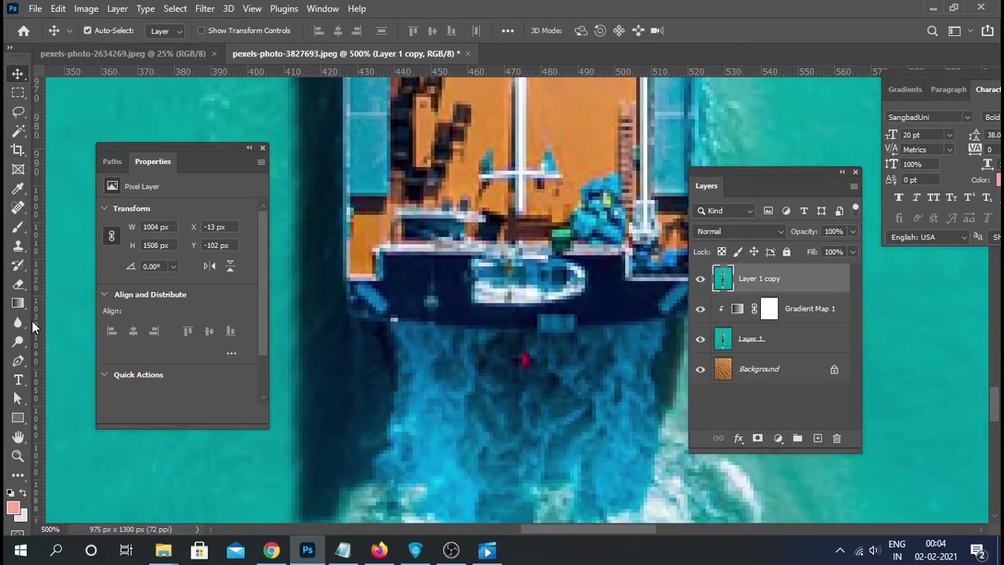
{"action": "left_click", "coordinate": [18, 361]}
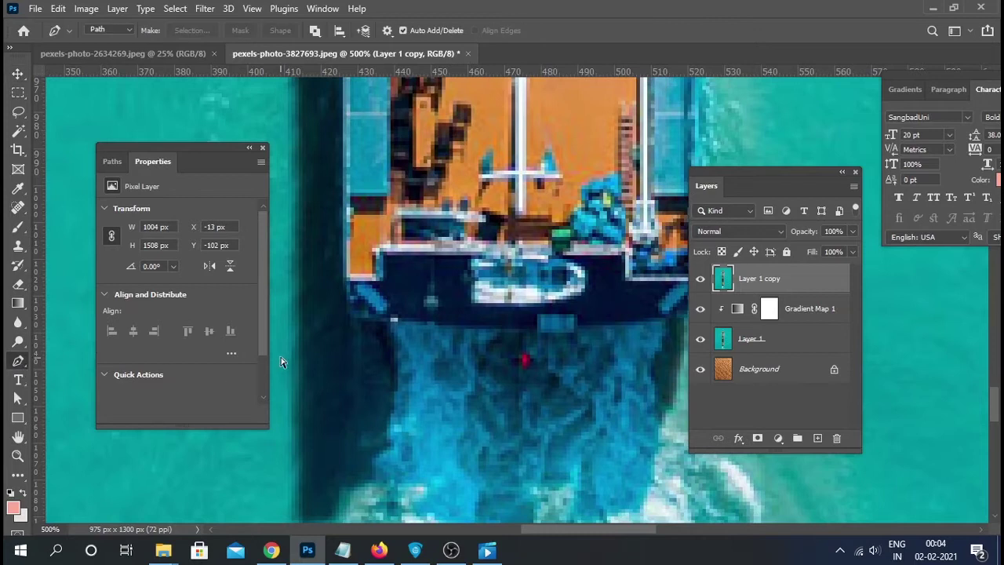
{"action": "key", "text": "ctrl+plus"}
{"action": "key", "text": "ctrl+plus"}
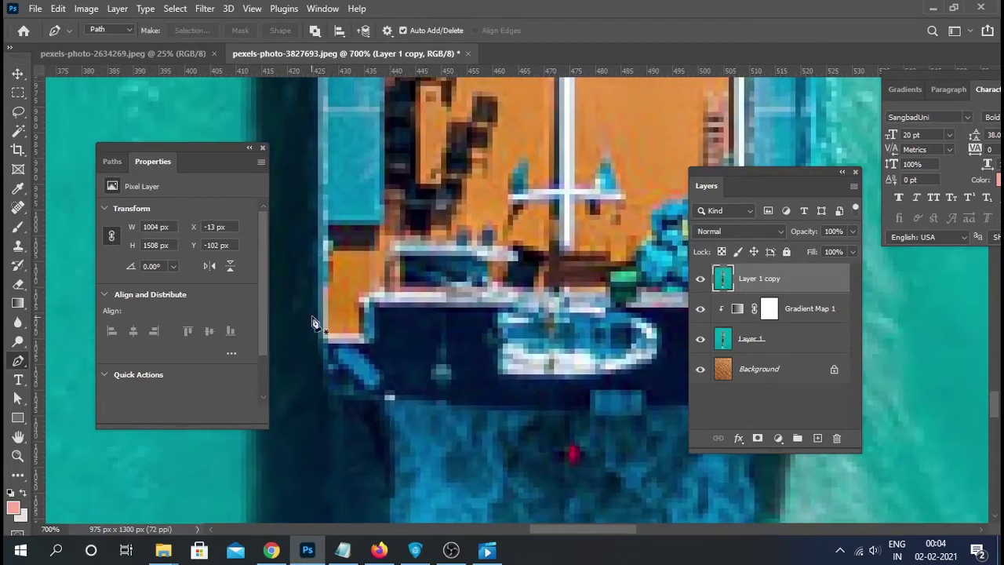
Step: Place path anchors around the stern corners and up the hull's right edge toward the bow
{"action": "left_click", "coordinate": [322, 343]}
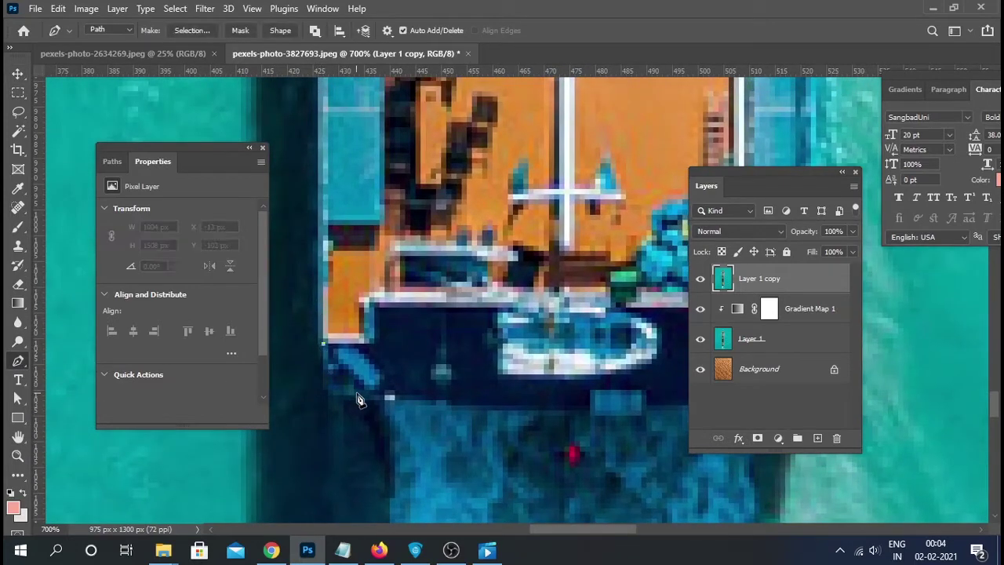
{"action": "left_click_drag", "start_coordinate": [369, 395], "coordinate": [420, 405]}
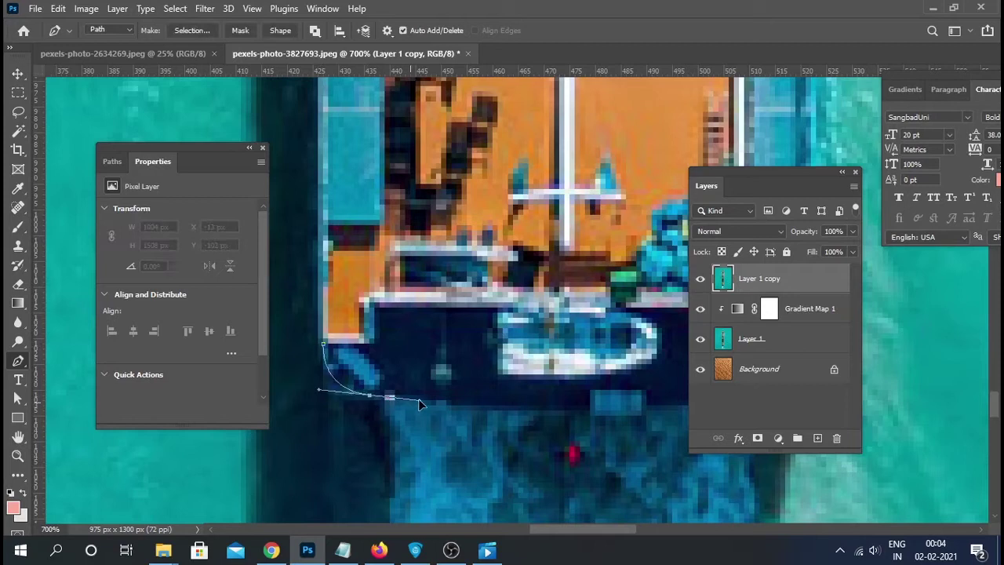
{"action": "left_click", "coordinate": [369, 396], "text": "alt"}
{"action": "left_click_drag", "start_coordinate": [569, 405], "coordinate": [618, 402]}
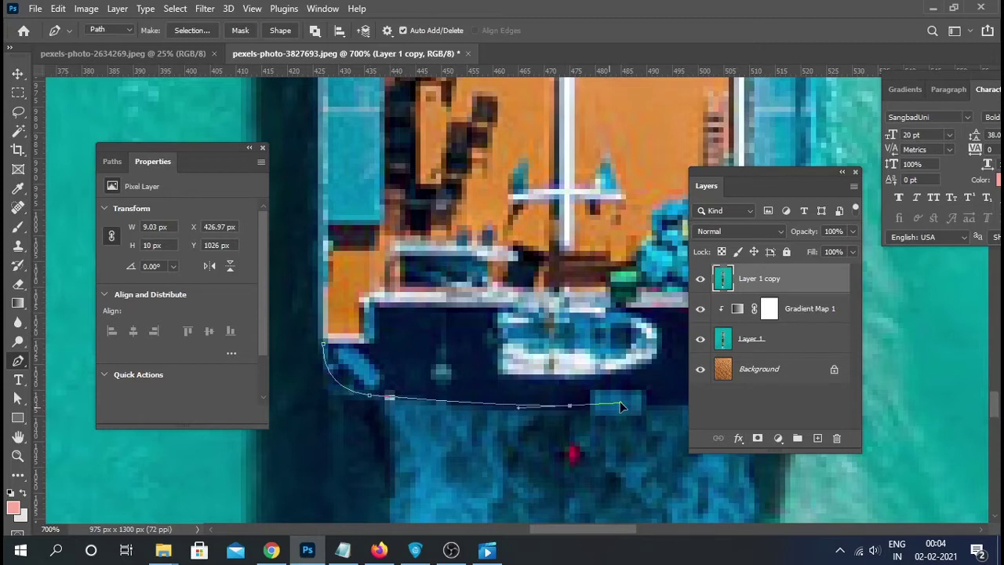
{"action": "scroll", "coordinate": [549, 408], "scroll_direction": "right", "scroll_amount": 5}
{"action": "left_click_drag", "start_coordinate": [502, 400], "coordinate": [518, 398]}
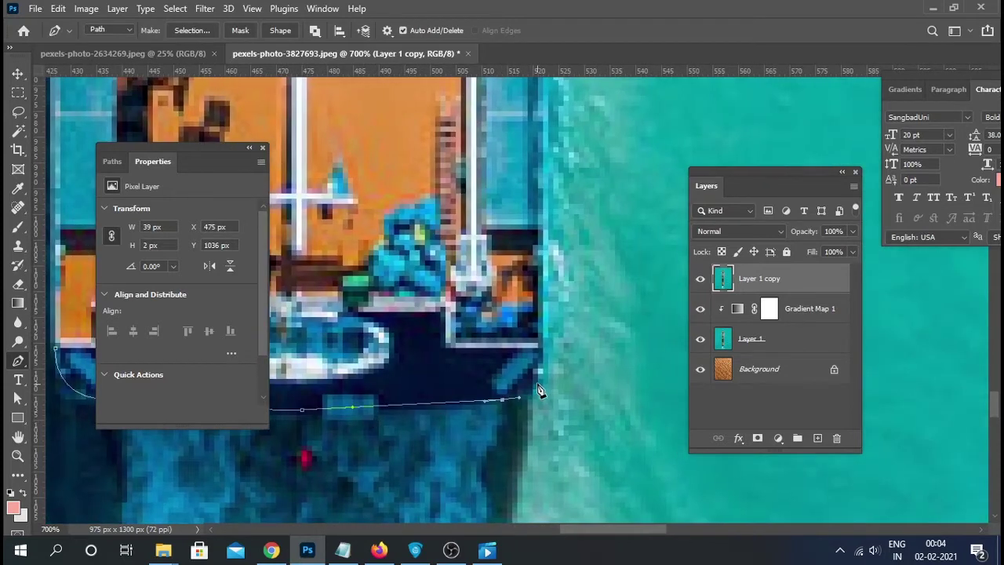
{"action": "left_click", "coordinate": [541, 370]}
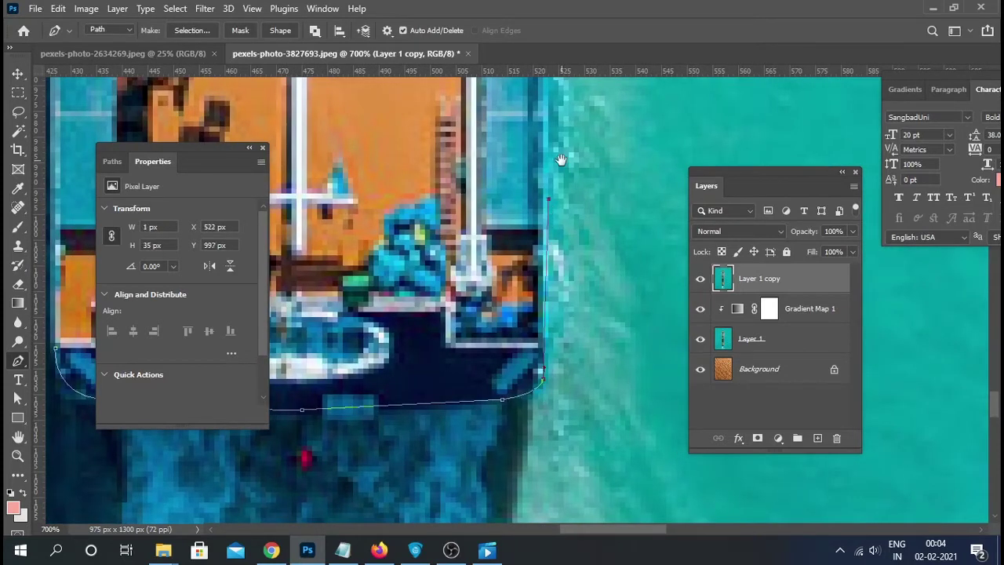
{"action": "left_click_drag", "start_coordinate": [547, 206], "coordinate": [559, 548]}
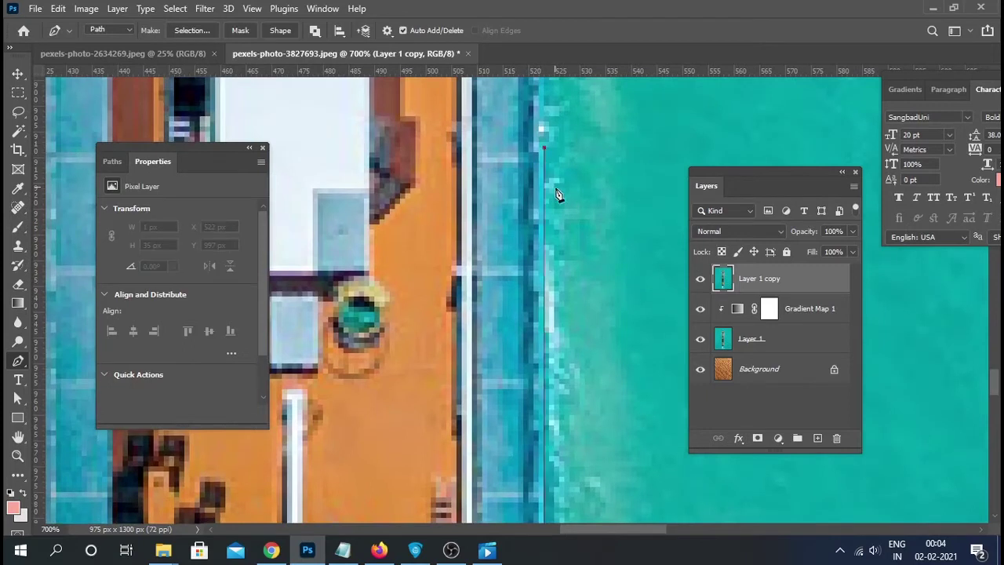
{"action": "scroll", "coordinate": [553, 157], "scroll_direction": "up", "scroll_amount": 5}
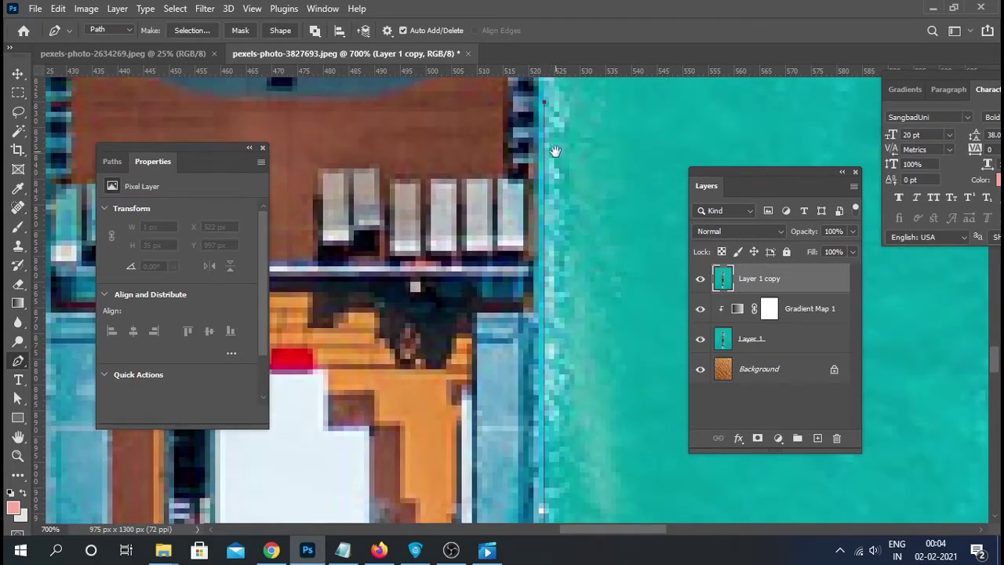
{"action": "scroll", "coordinate": [553, 118], "scroll_direction": "up", "scroll_amount": 5}
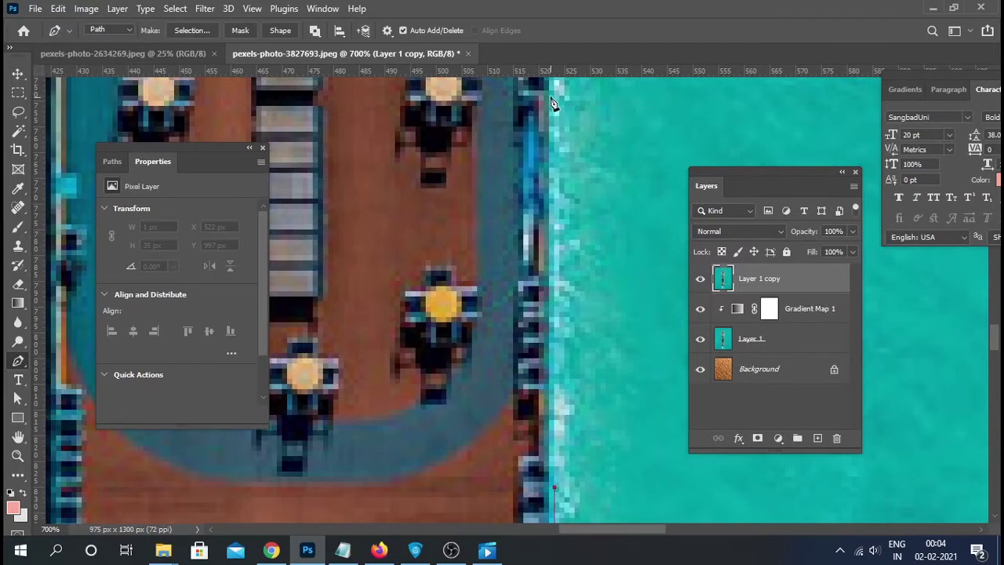
{"action": "scroll", "coordinate": [557, 106], "scroll_direction": "up", "scroll_amount": 5}
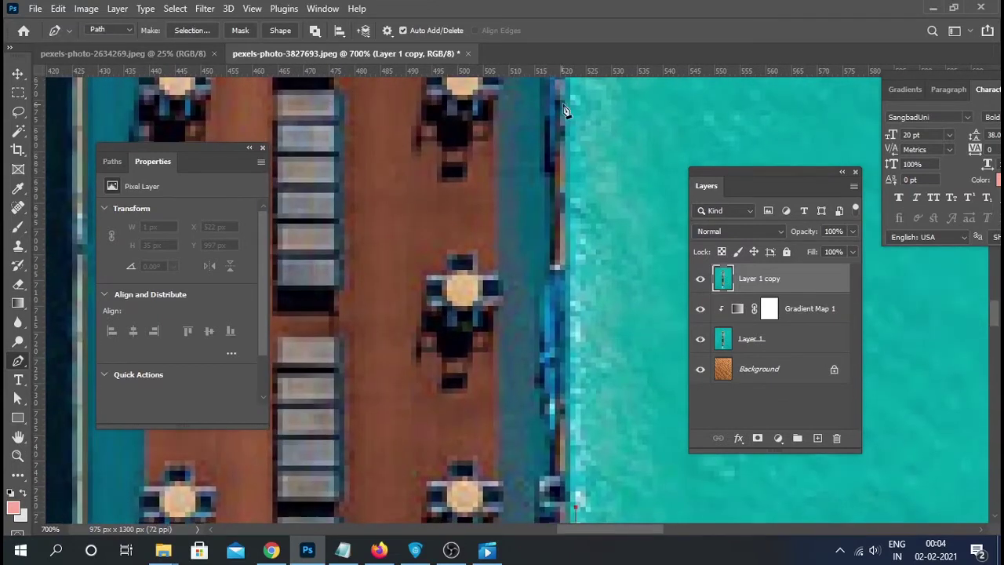
{"action": "scroll", "coordinate": [579, 314], "scroll_direction": "up", "scroll_amount": 5}
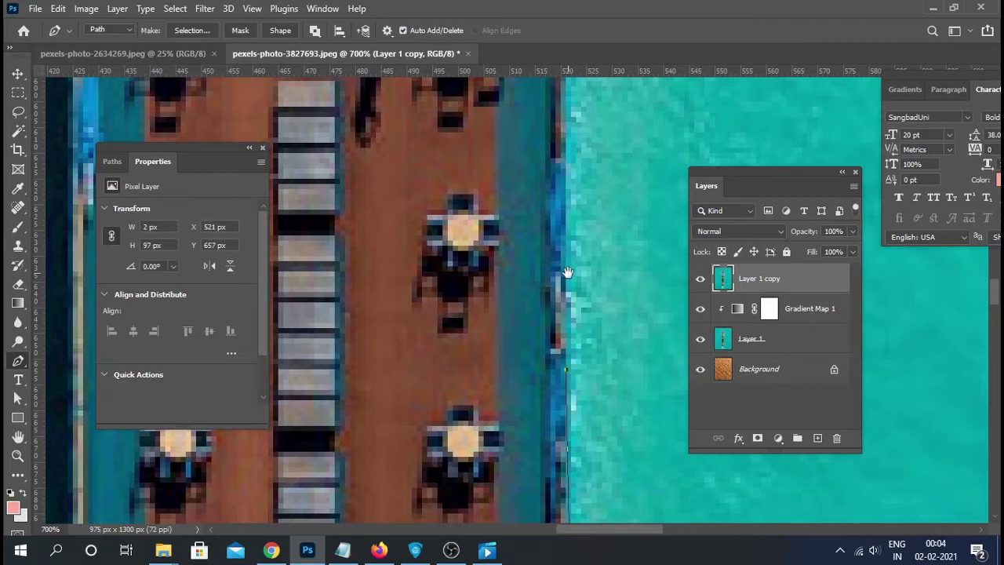
{"action": "scroll", "coordinate": [569, 493], "scroll_direction": "up", "scroll_amount": 2}
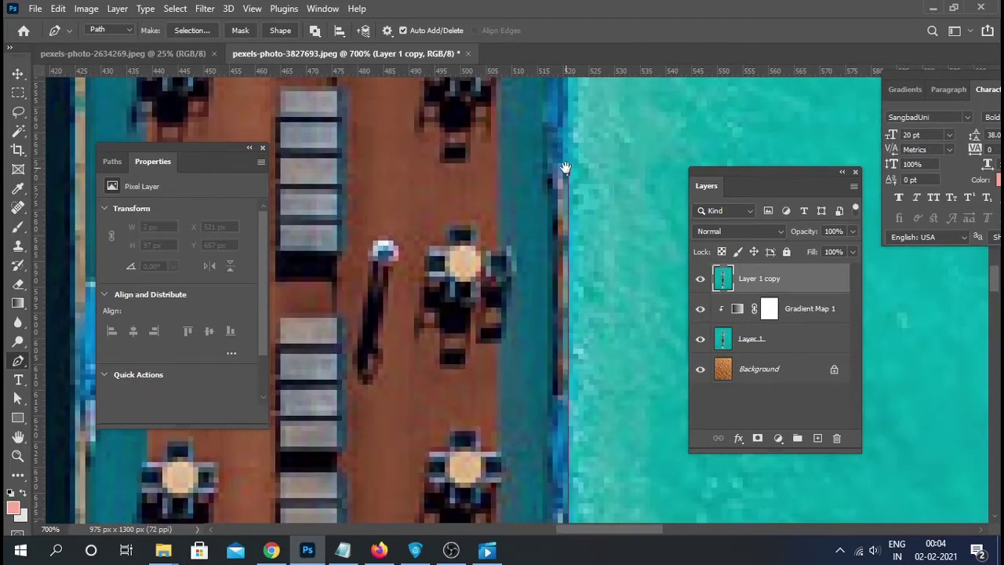
{"action": "scroll", "coordinate": [576, 438], "scroll_direction": "up", "scroll_amount": 5}
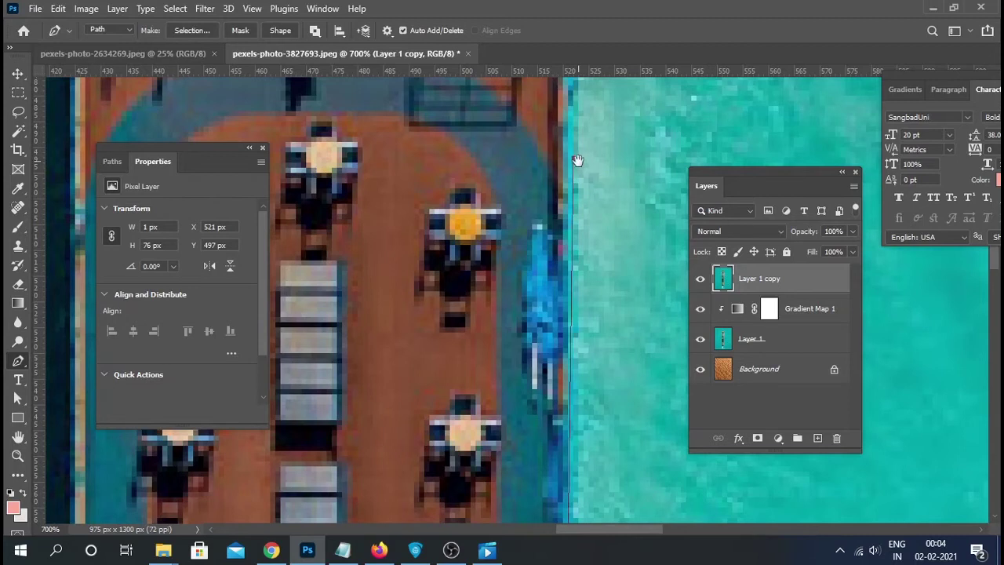
{"action": "scroll", "coordinate": [580, 164], "scroll_direction": "up", "scroll_amount": 8}
{"action": "scroll", "coordinate": [590, 165], "scroll_direction": "up", "scroll_amount": 2}
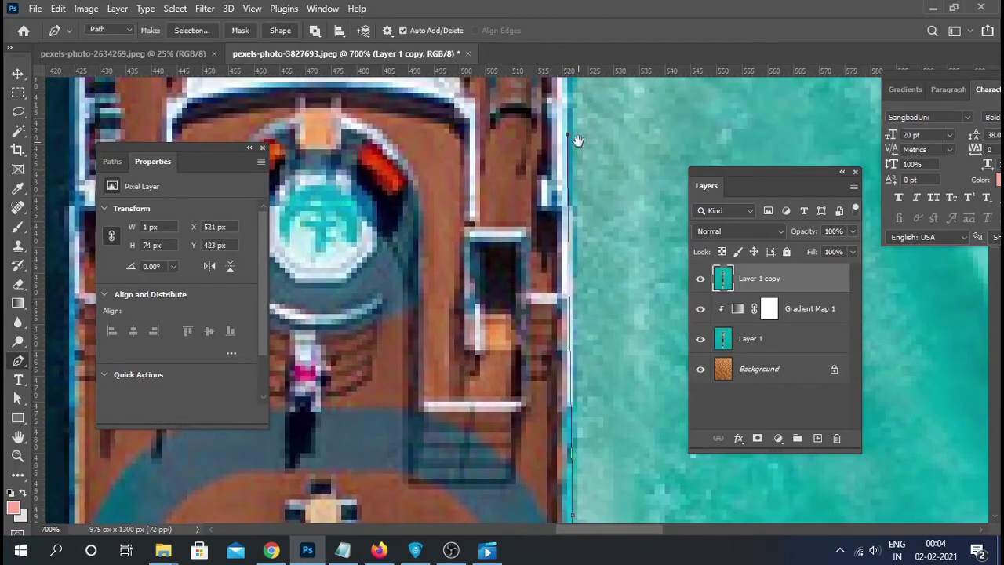
{"action": "scroll", "coordinate": [577, 142], "scroll_direction": "up", "scroll_amount": 8}
{"action": "scroll", "coordinate": [581, 142], "scroll_direction": "up", "scroll_amount": 4}
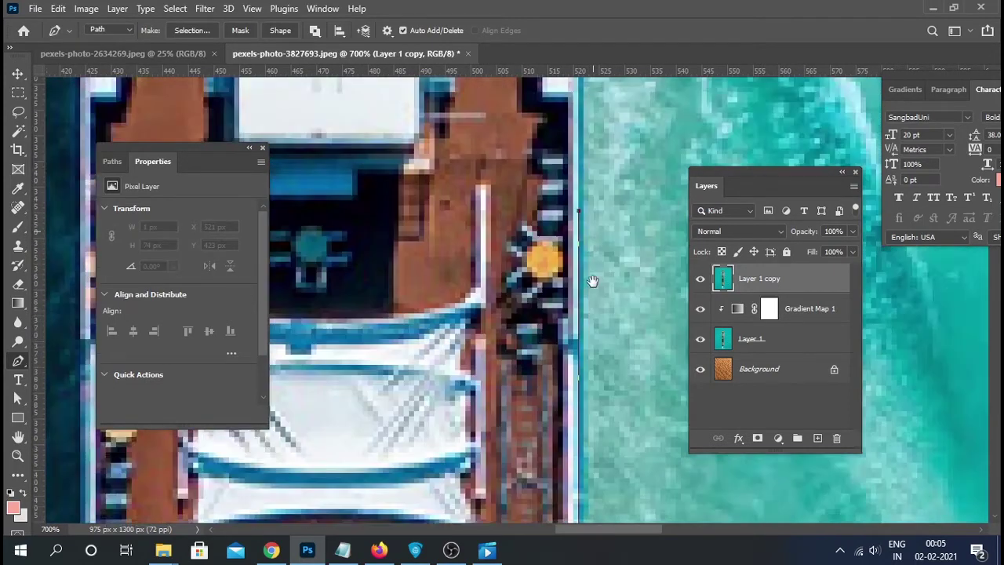
{"action": "scroll", "coordinate": [580, 133], "scroll_direction": "up", "scroll_amount": 4}
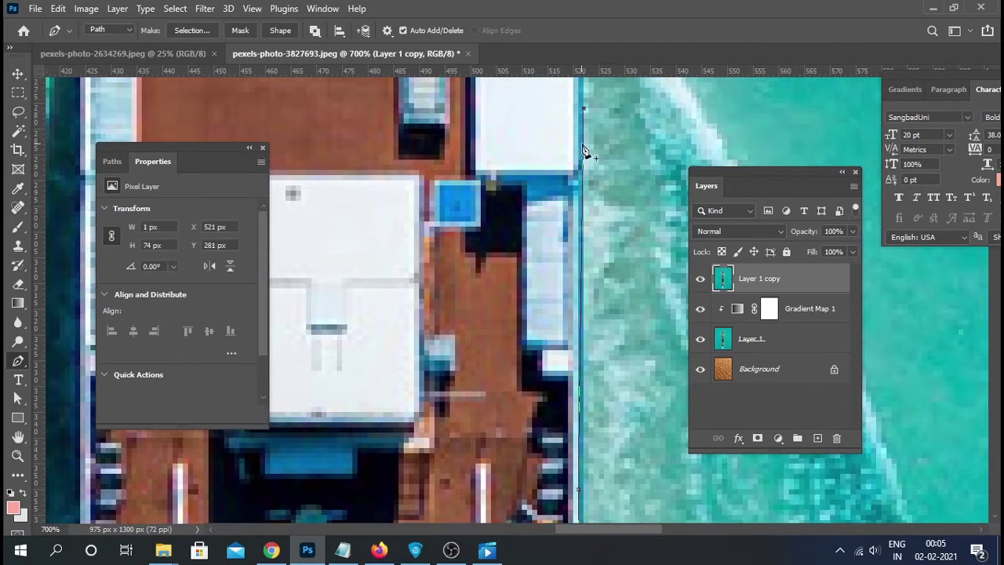
{"action": "scroll", "coordinate": [590, 157], "scroll_direction": "up", "scroll_amount": 8}
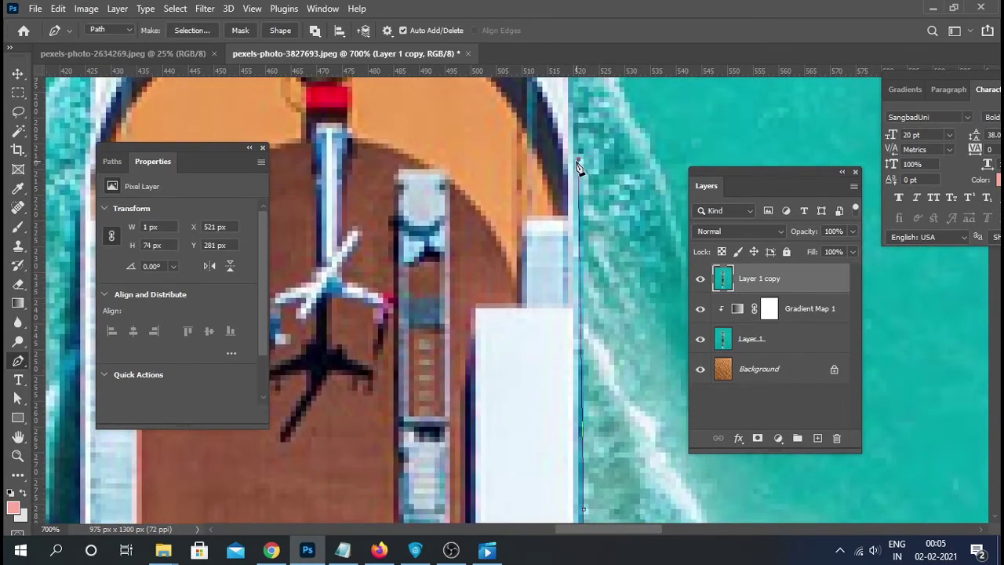
{"action": "scroll", "coordinate": [585, 173], "scroll_direction": "up", "scroll_amount": 8}
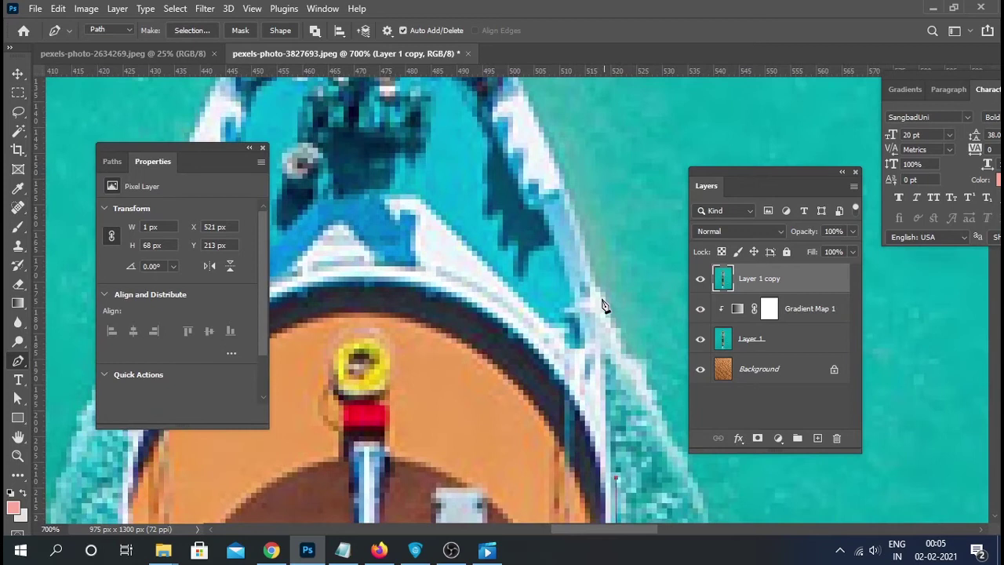
Step: Add anchors along the bow edge with a smooth curved point at the bow tip
{"action": "scroll", "coordinate": [567, 188], "scroll_direction": "up", "scroll_amount": 6}
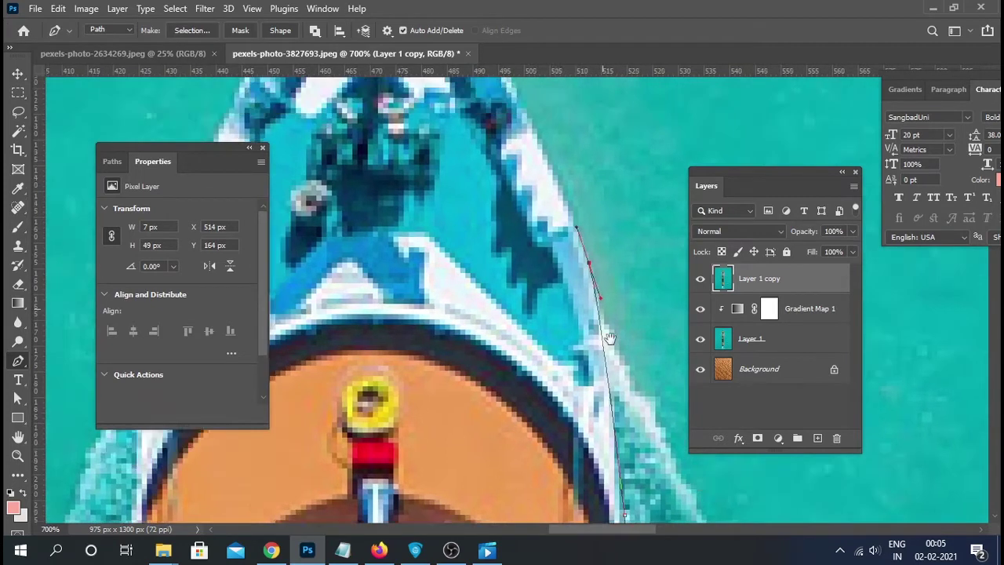
{"action": "scroll", "coordinate": [526, 220], "scroll_direction": "left", "scroll_amount": 2}
{"action": "left_click", "coordinate": [513, 197]}
{"action": "left_click", "coordinate": [489, 160]}
{"action": "left_click", "coordinate": [421, 118]}
{"action": "mouse_move", "coordinate": [421, 118]}
{"action": "left_mouse_down"}
{"action": "mouse_move", "coordinate": [394, 117]}
{"action": "mouse_move", "coordinate": [421, 109]}
{"action": "mouse_move", "coordinate": [396, 109]}
{"action": "left_mouse_up"}
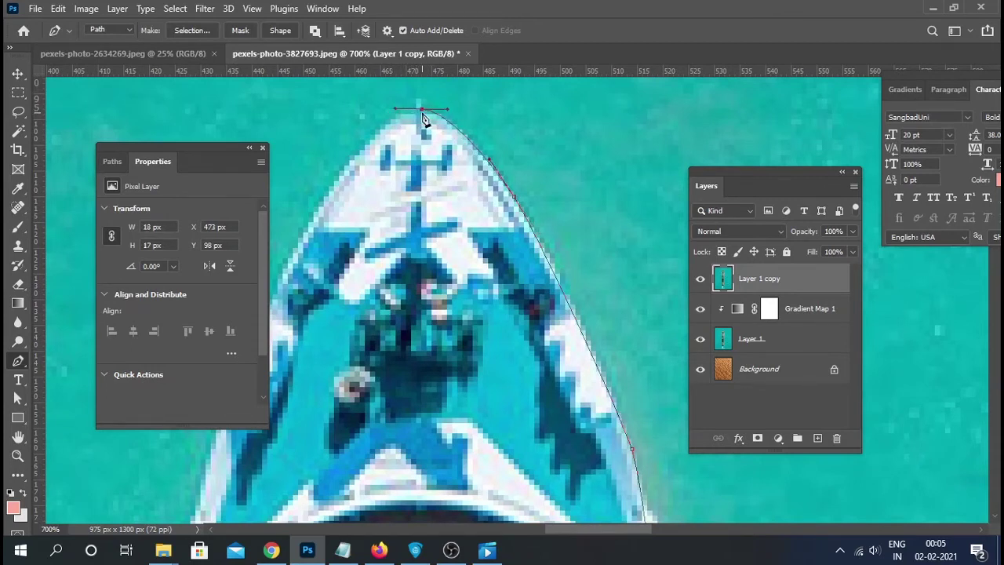
Step: Continue the path with curved anchors down the hull's left edge
{"action": "scroll", "coordinate": [447, 261], "scroll_direction": "left", "scroll_amount": 3}
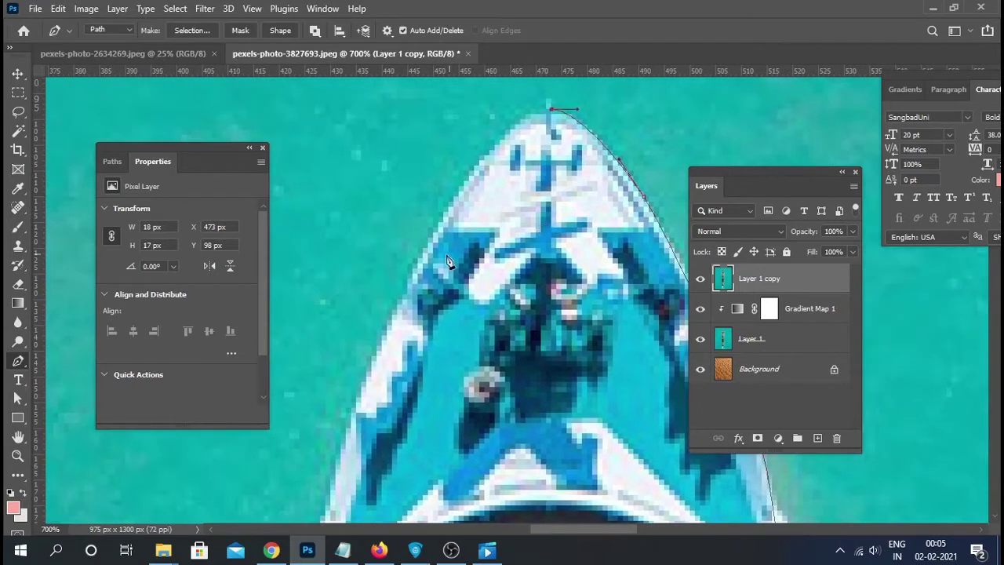
{"action": "mouse_move", "coordinate": [408, 287]}
{"action": "left_mouse_down"}
{"action": "mouse_move", "coordinate": [340, 435]}
{"action": "mouse_move", "coordinate": [403, 314]}
{"action": "left_mouse_up"}
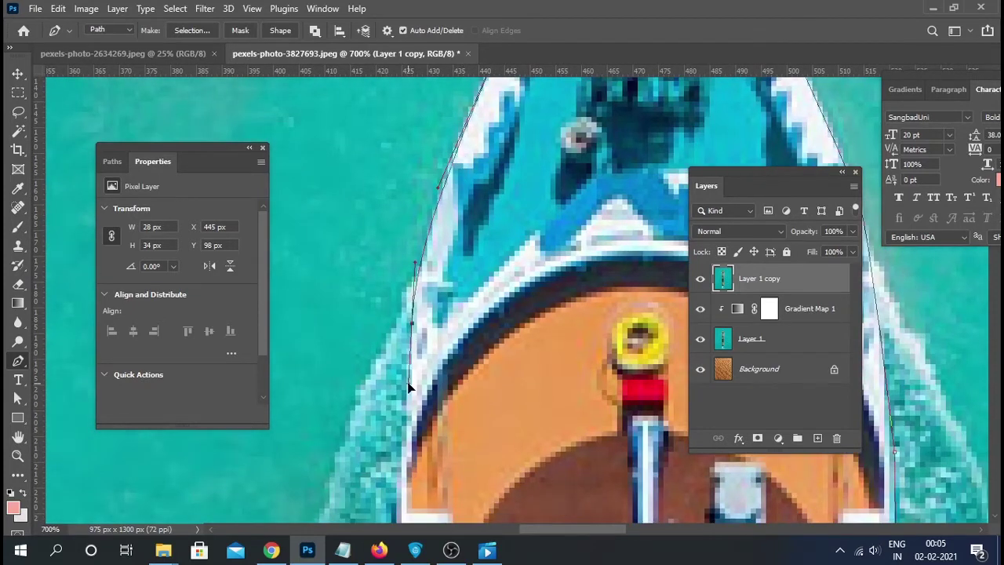
{"action": "left_click_drag", "start_coordinate": [414, 331], "coordinate": [413, 179]}
{"action": "scroll", "coordinate": [413, 179], "scroll_direction": "down", "scroll_amount": 1}
{"action": "left_click", "coordinate": [408, 283]}
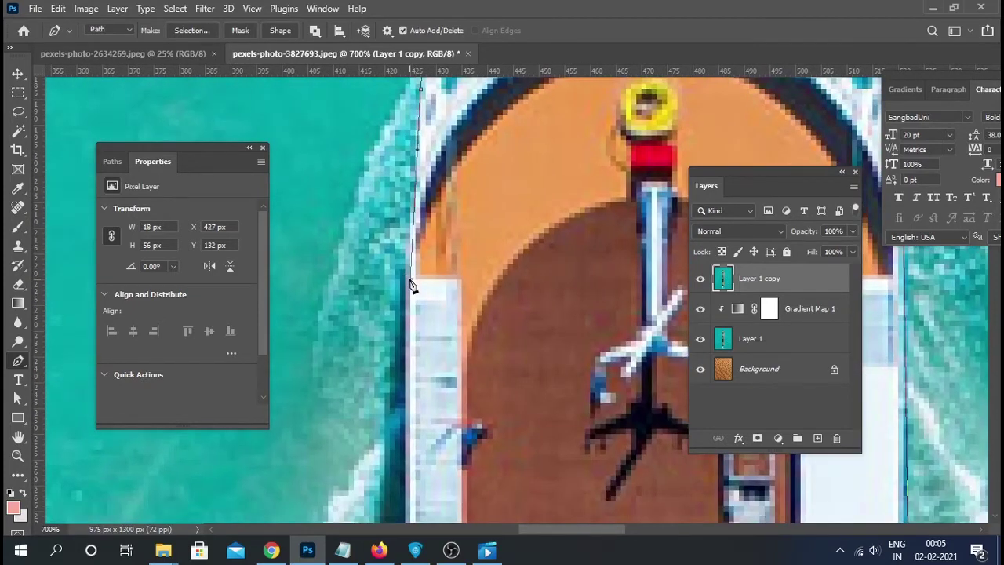
{"action": "scroll", "coordinate": [408, 314], "scroll_direction": "down", "scroll_amount": 7}
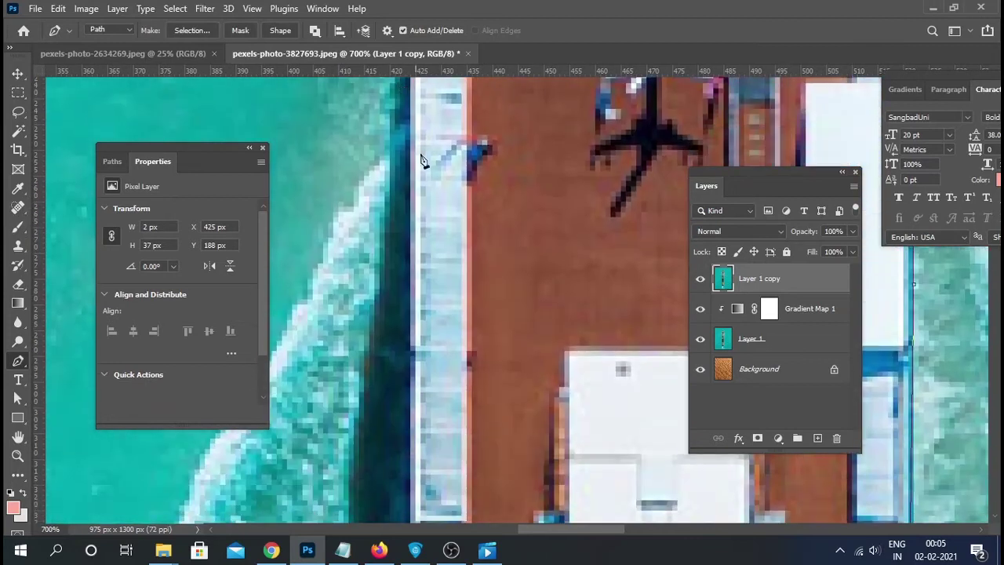
{"action": "left_click", "coordinate": [413, 509]}
{"action": "left_click", "coordinate": [421, 529]}
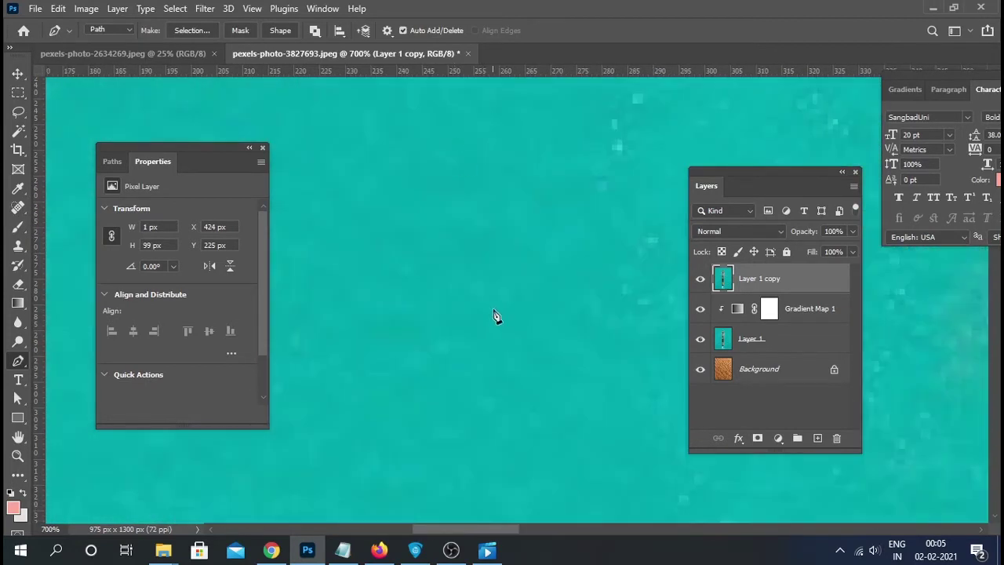
Step: Pan along the left hull, adding an anchor further down toward the curved stern
{"action": "scroll", "coordinate": [488, 333], "scroll_direction": "down", "scroll_amount": 5}
{"action": "mouse_move", "coordinate": [596, 381]}
{"action": "left_mouse_down"}
{"action": "mouse_move", "coordinate": [498, 294]}
{"action": "mouse_move", "coordinate": [412, 251]}
{"action": "left_mouse_up"}
{"action": "scroll", "coordinate": [606, 327], "scroll_direction": "up", "scroll_amount": 1}
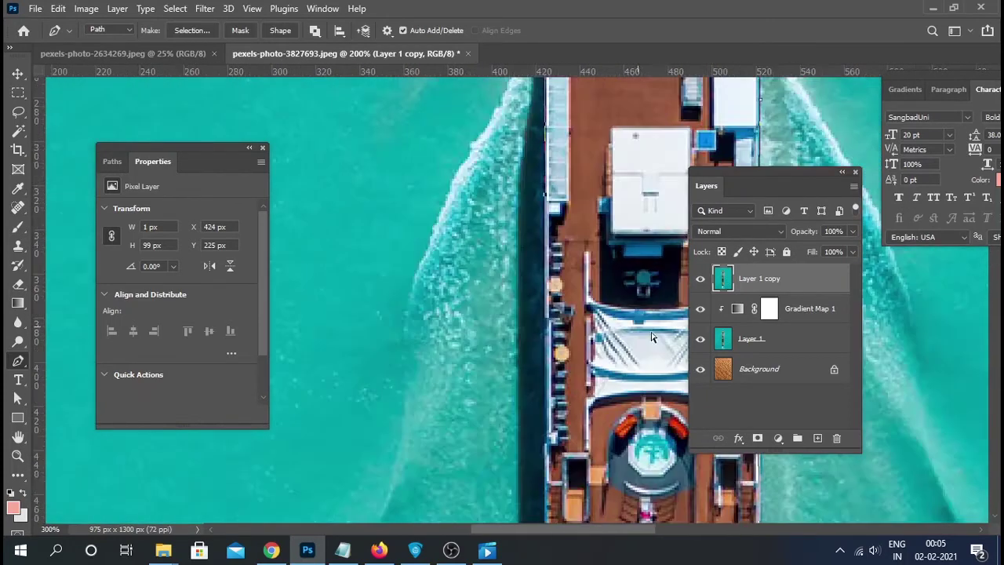
{"action": "scroll", "coordinate": [617, 338], "scroll_direction": "up", "scroll_amount": 2}
{"action": "scroll", "coordinate": [617, 337], "scroll_direction": "up", "scroll_amount": 1}
{"action": "scroll", "coordinate": [596, 376], "scroll_direction": "up", "scroll_amount": 1}
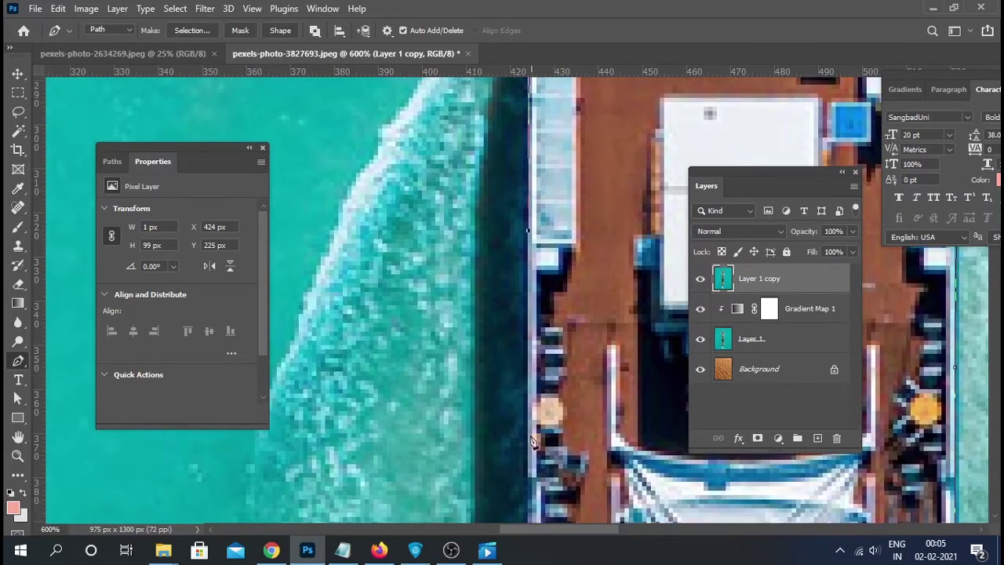
{"action": "left_click_drag", "start_coordinate": [530, 471], "coordinate": [547, 206]}
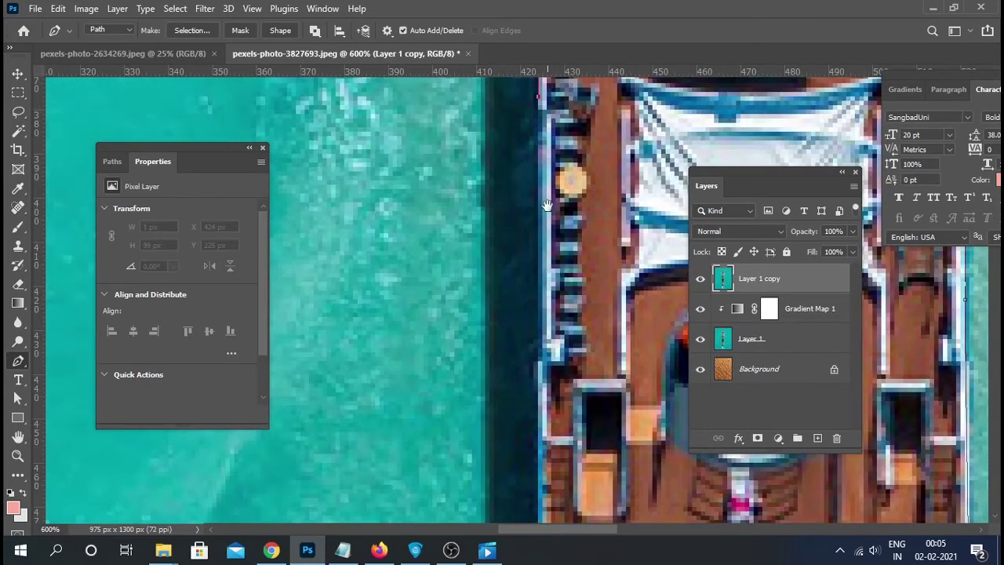
{"action": "scroll", "coordinate": [539, 368], "scroll_direction": "down", "scroll_amount": 3}
{"action": "scroll", "coordinate": [541, 361], "scroll_direction": "down", "scroll_amount": 2}
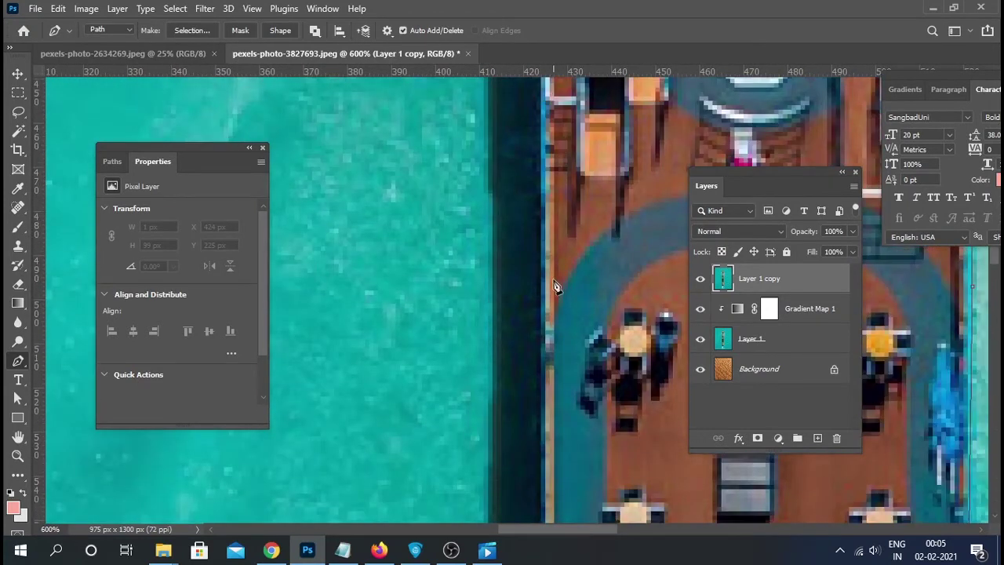
{"action": "scroll", "coordinate": [544, 360], "scroll_direction": "down", "scroll_amount": 3}
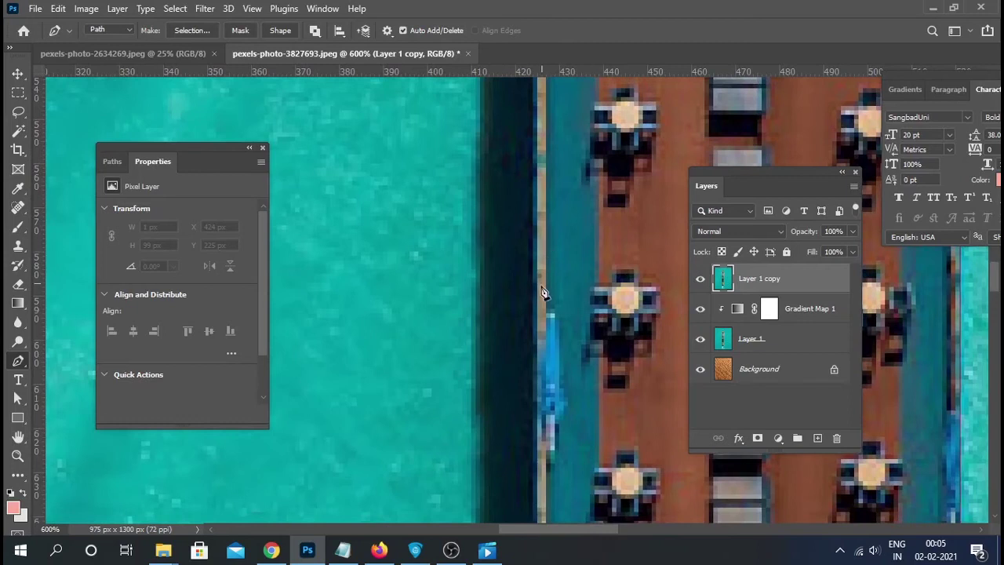
{"action": "left_click", "coordinate": [536, 325]}
{"action": "scroll", "coordinate": [538, 327], "scroll_direction": "up", "scroll_amount": 1}
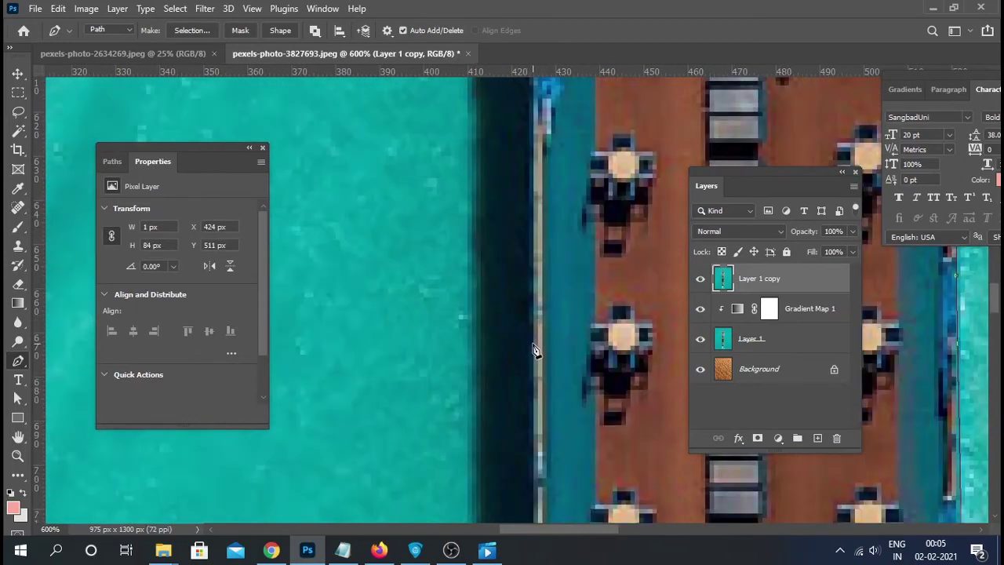
{"action": "left_click_drag", "start_coordinate": [533, 414], "coordinate": [532, 91]}
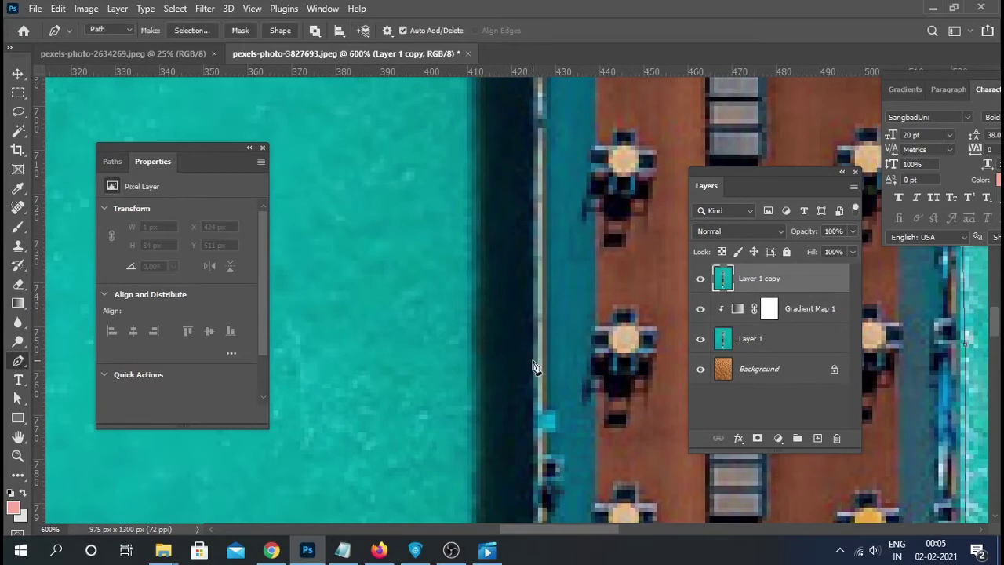
{"action": "scroll", "coordinate": [533, 361], "scroll_direction": "down", "scroll_amount": 3}
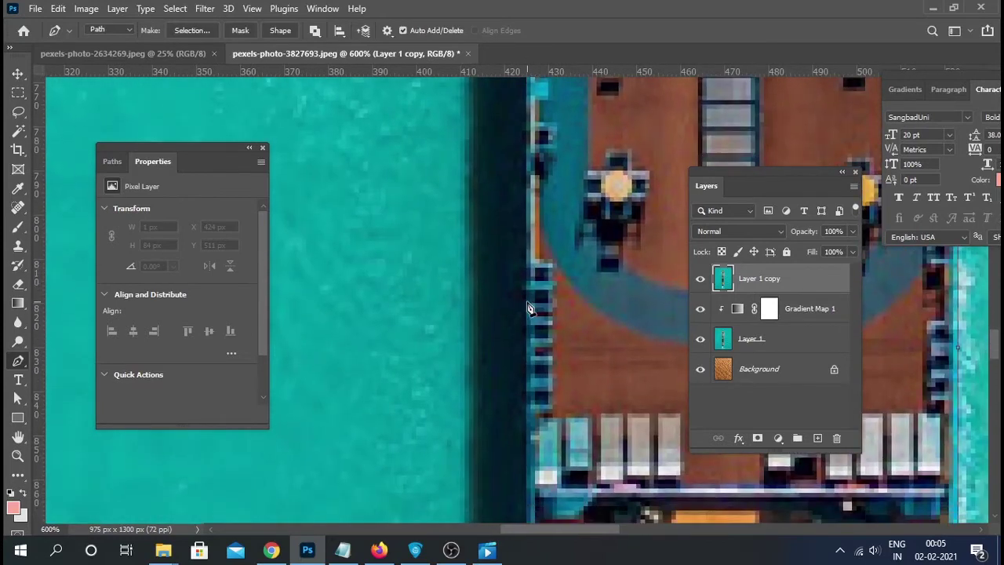
{"action": "scroll", "coordinate": [517, 300], "scroll_direction": "down", "scroll_amount": 3}
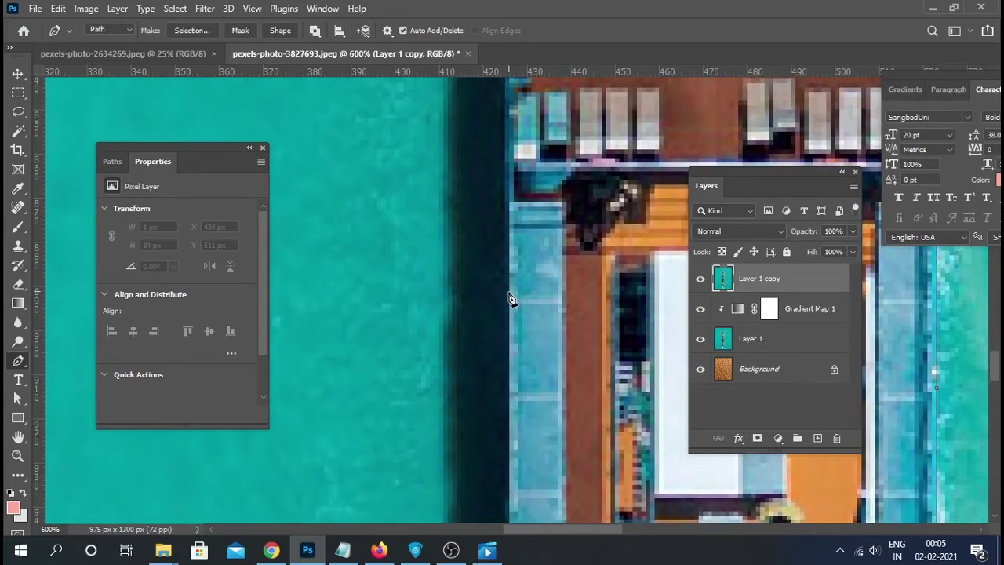
{"action": "scroll", "coordinate": [511, 298], "scroll_direction": "down", "scroll_amount": 3}
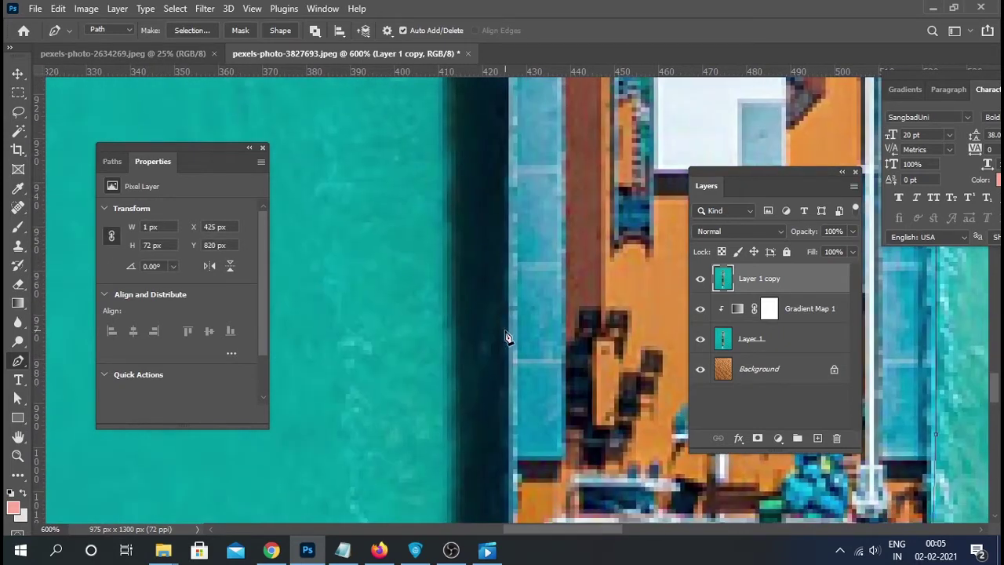
{"action": "left_click_drag", "start_coordinate": [519, 358], "coordinate": [482, 38]}
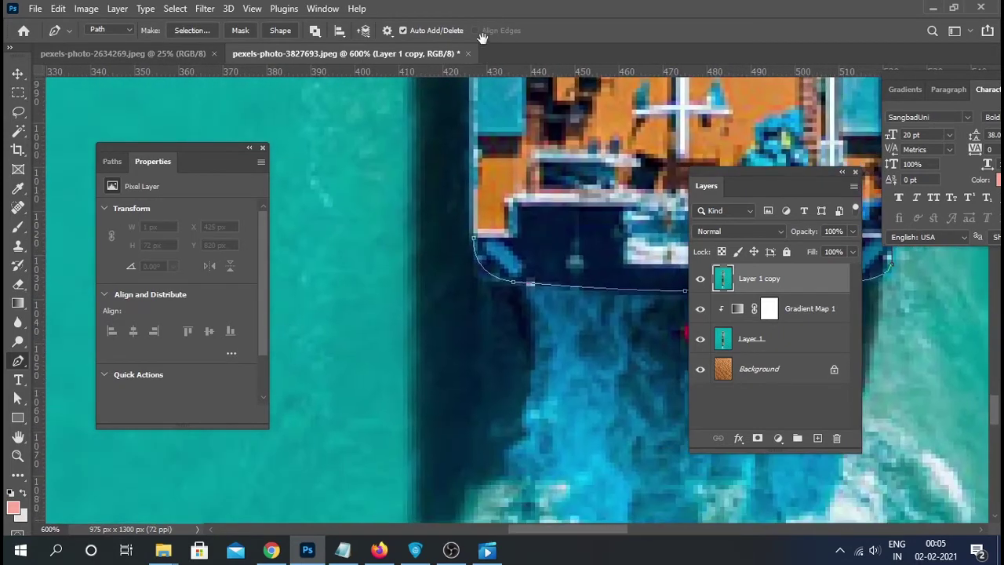
Step: Close the ship outline, convert it to a selection, and mask Layer 1 copy with it
{"action": "left_click", "coordinate": [474, 237]}
{"action": "key", "text": "ctrl+minus"}
{"action": "key", "text": "ctrl+minus"}
{"action": "key", "text": "ctrl+minus"}
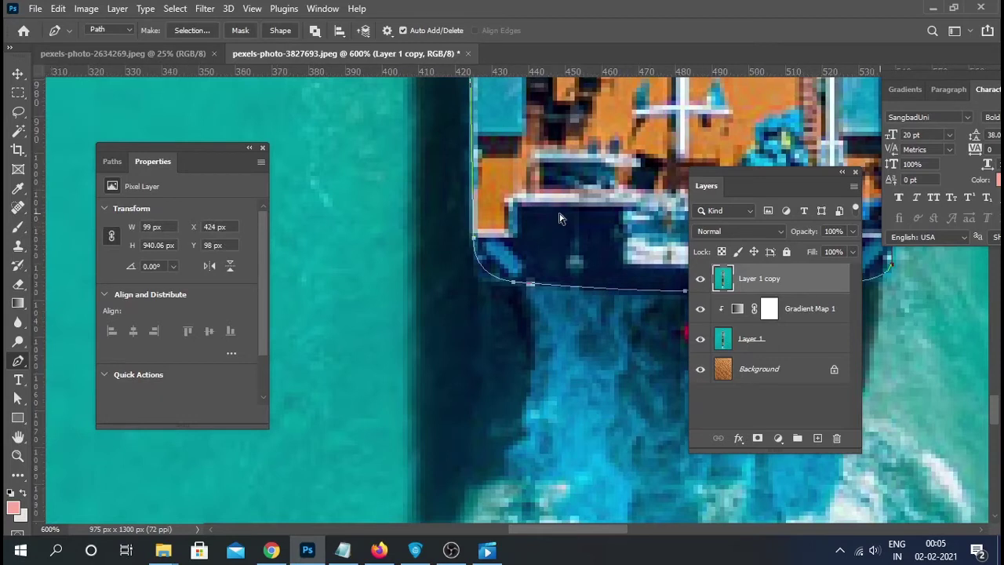
{"action": "key", "text": "ctrl+minus"}
{"action": "key", "text": "ctrl+Return"}
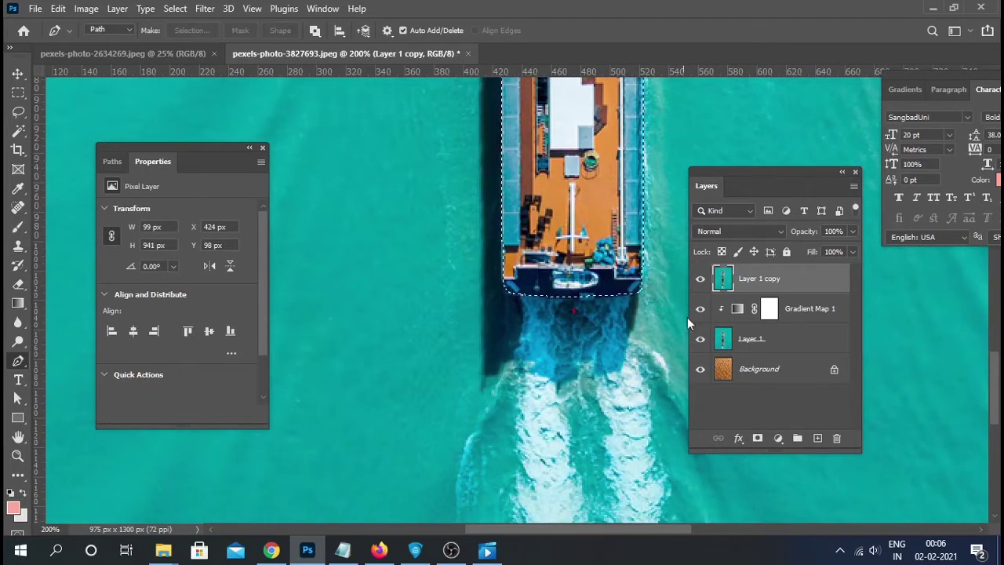
{"action": "left_click", "coordinate": [757, 437]}
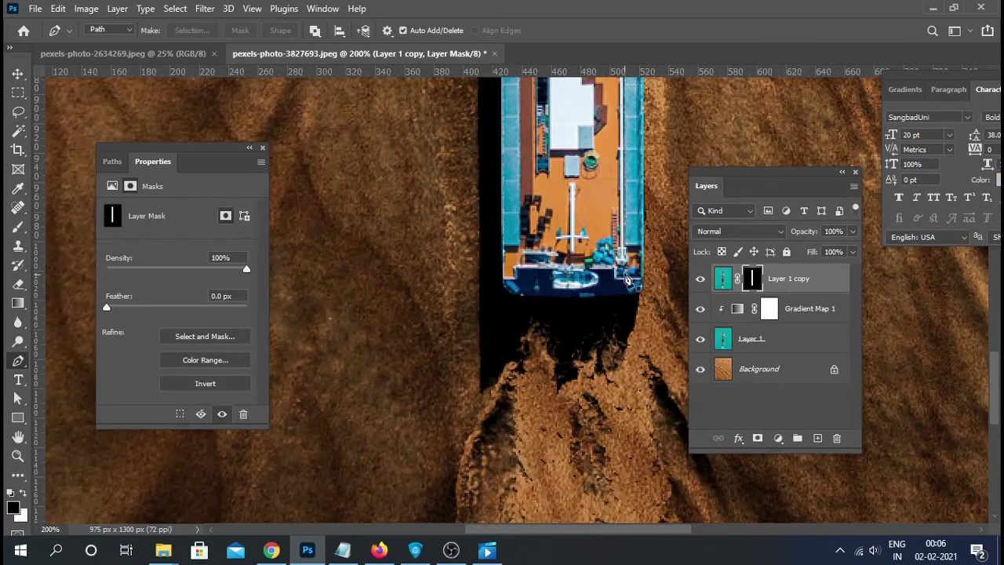
Step: Fit the image in view, test Layer 1's fill at 43% then back to 100%, and select Gradient Map 1
{"action": "left_click_drag", "start_coordinate": [604, 228], "coordinate": [485, 456]}
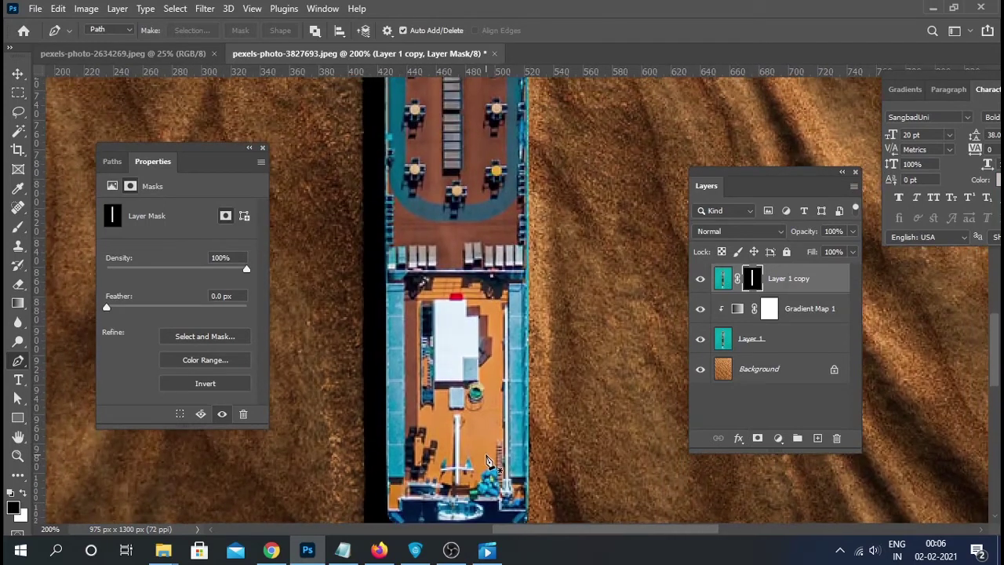
{"action": "key", "text": "ctrl+minus"}
{"action": "key", "text": "ctrl+minus"}
{"action": "key", "text": "ctrl+minus"}
{"action": "key", "text": "ctrl+minus"}
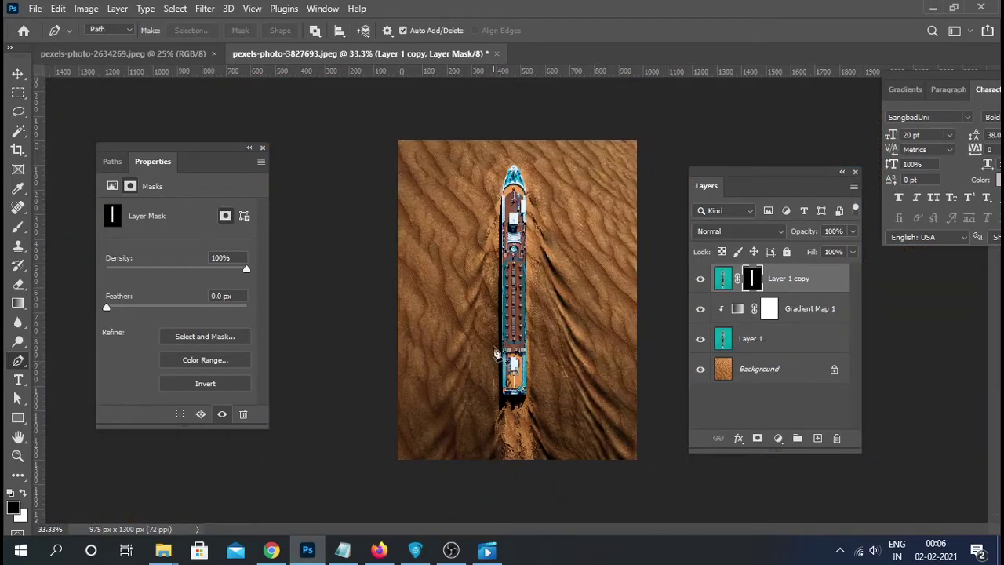
{"action": "left_click", "coordinate": [18, 74]}
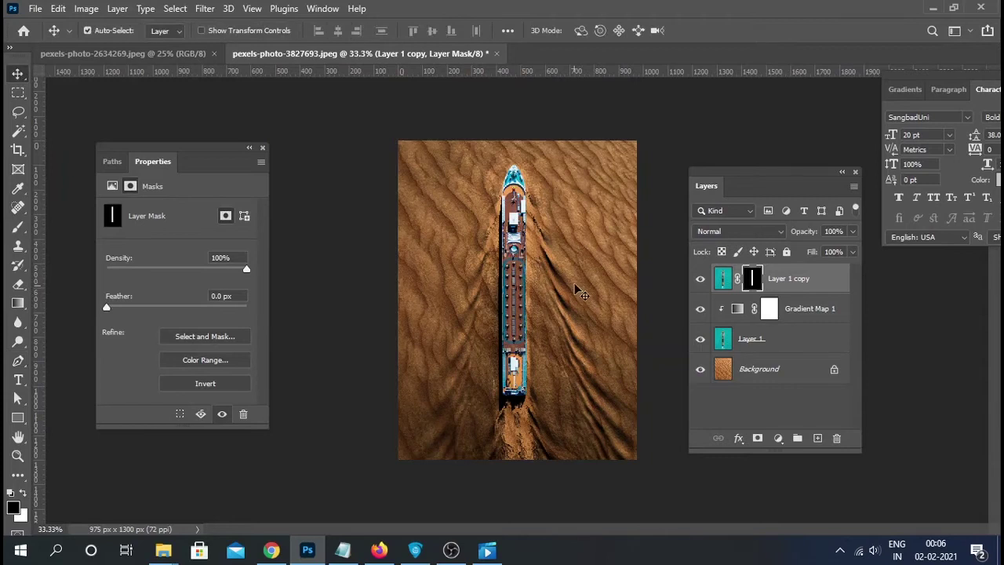
{"action": "left_click", "coordinate": [790, 339]}
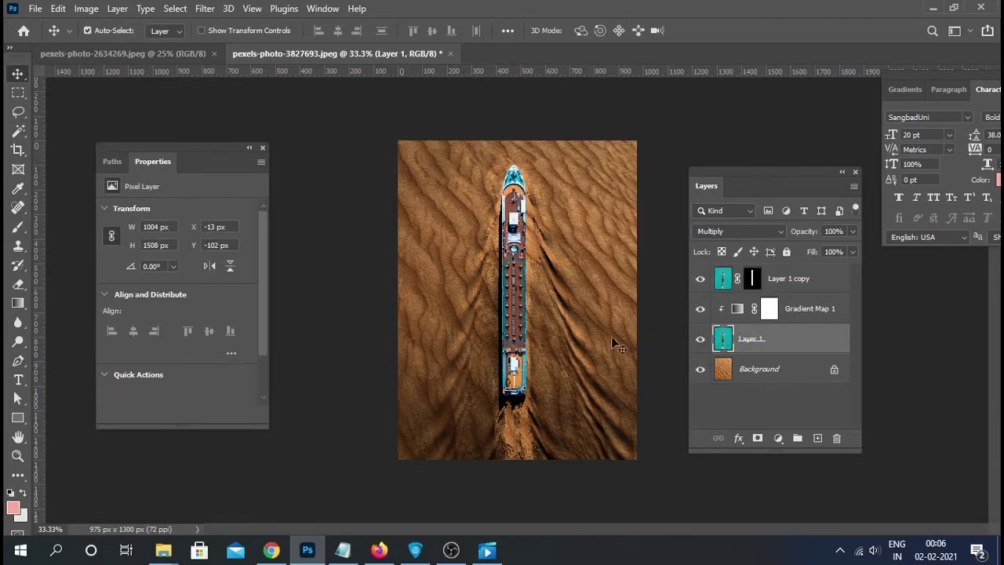
{"action": "left_click", "coordinate": [699, 309]}
{"action": "left_click_drag", "start_coordinate": [853, 251], "coordinate": [814, 269]}
{"action": "left_click", "coordinate": [803, 338]}
{"action": "left_click", "coordinate": [741, 309]}
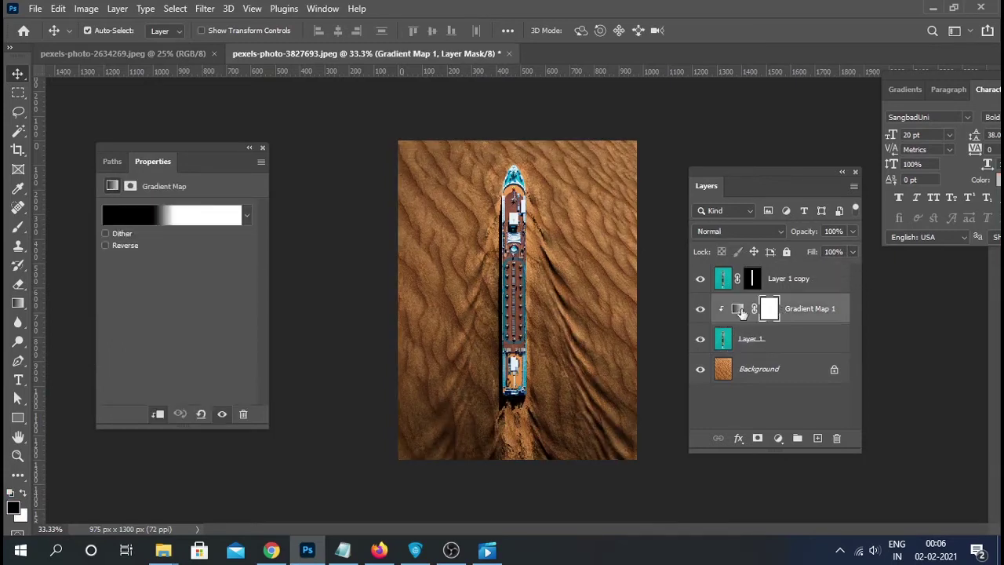
Step: Shift both the white and black gradient map stops slightly further right
{"action": "left_click", "coordinate": [223, 216]}
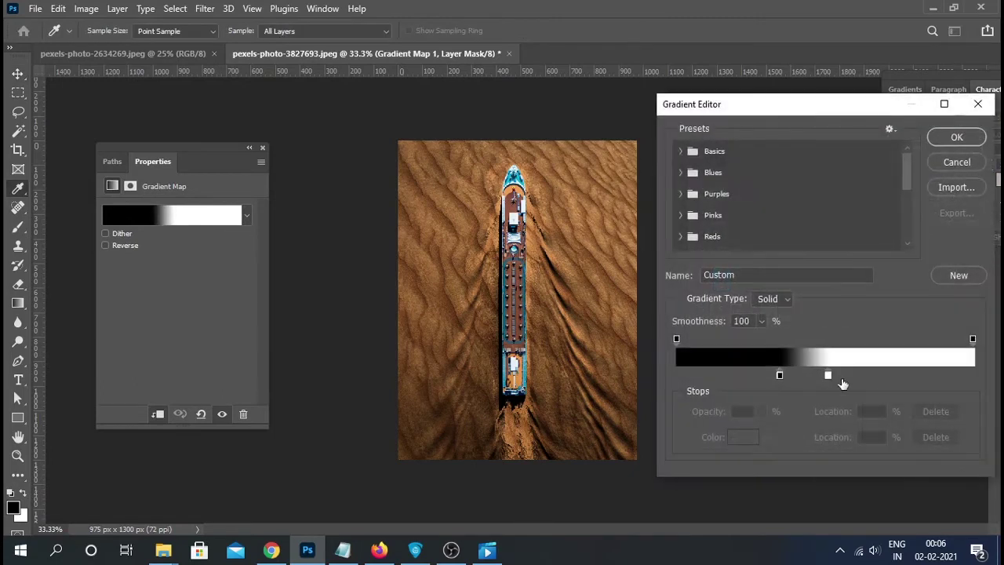
{"action": "mouse_move", "coordinate": [829, 375]}
{"action": "left_mouse_down"}
{"action": "mouse_move", "coordinate": [853, 375]}
{"action": "mouse_move", "coordinate": [765, 376]}
{"action": "mouse_move", "coordinate": [833, 375]}
{"action": "left_mouse_up"}
{"action": "mouse_move", "coordinate": [766, 376]}
{"action": "left_mouse_down"}
{"action": "mouse_move", "coordinate": [821, 376]}
{"action": "mouse_move", "coordinate": [781, 378]}
{"action": "left_mouse_up"}
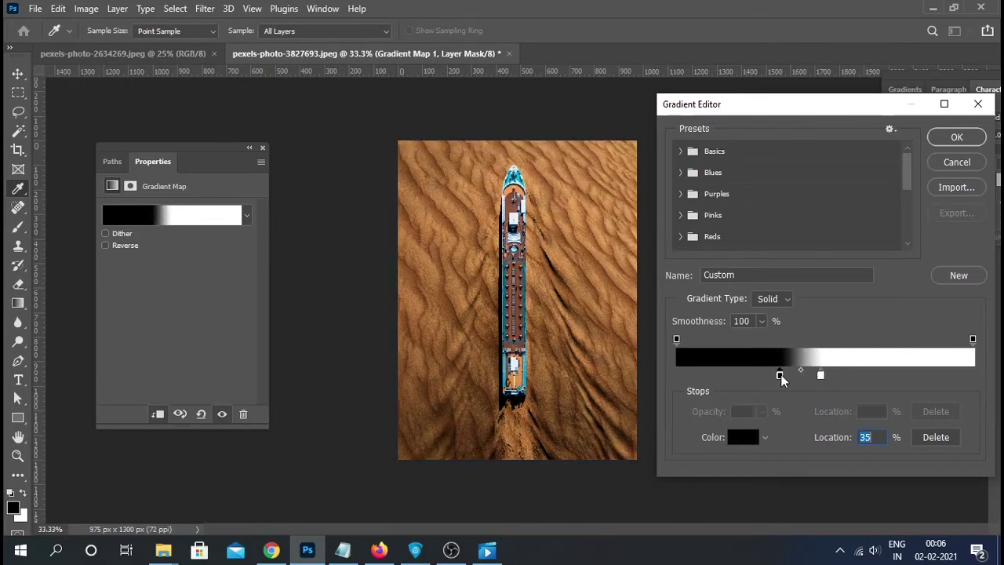
Step: Set the dark gradient stop to golden-brown #543c04 and accept the gradient
{"action": "left_click", "coordinate": [751, 438]}
{"action": "left_click", "coordinate": [758, 456]}
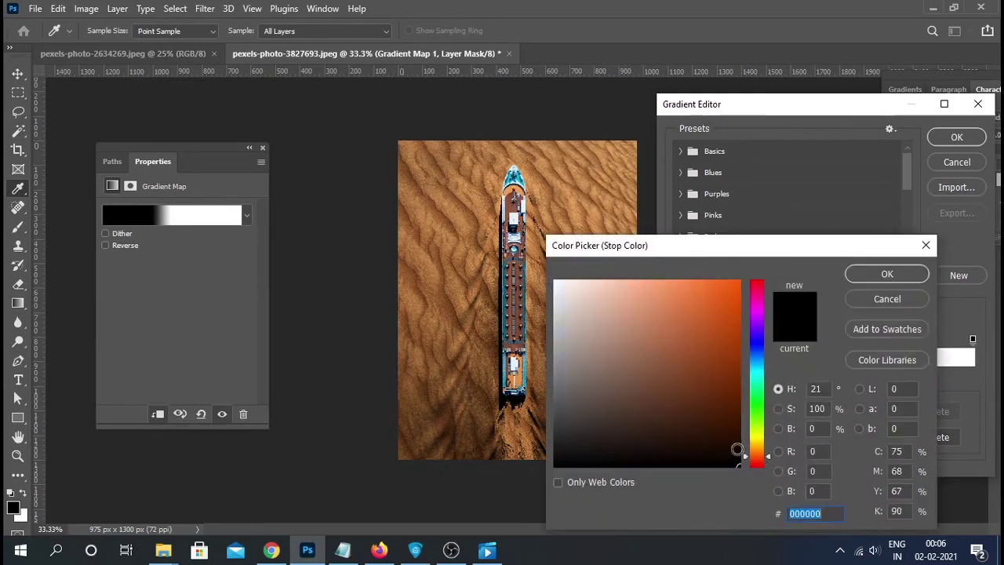
{"action": "left_click", "coordinate": [664, 415]}
{"action": "left_click_drag", "start_coordinate": [692, 249], "coordinate": [887, 248]}
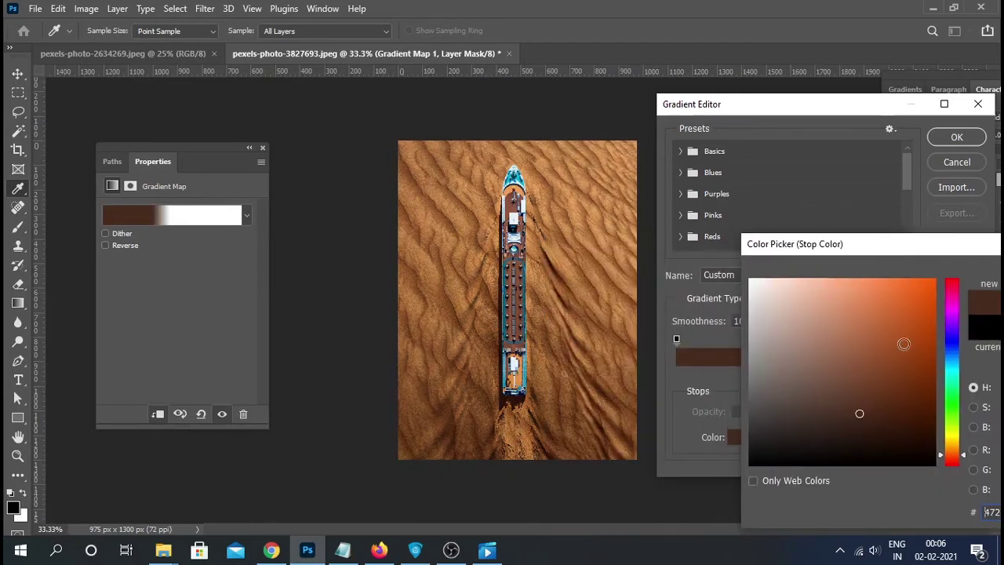
{"action": "left_click", "coordinate": [952, 443]}
{"action": "left_click", "coordinate": [852, 373]}
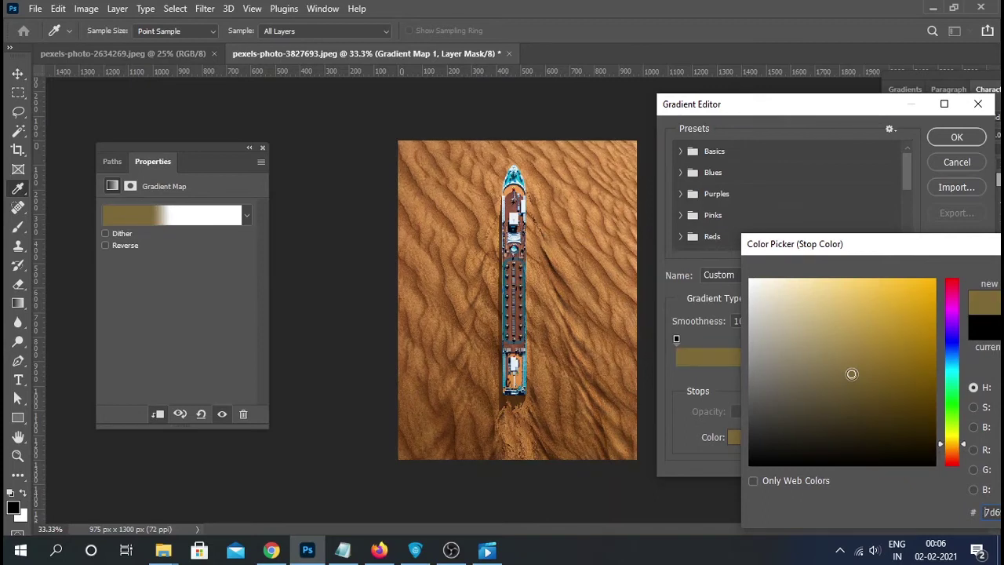
{"action": "left_click", "coordinate": [836, 406]}
{"action": "left_click", "coordinate": [816, 393]}
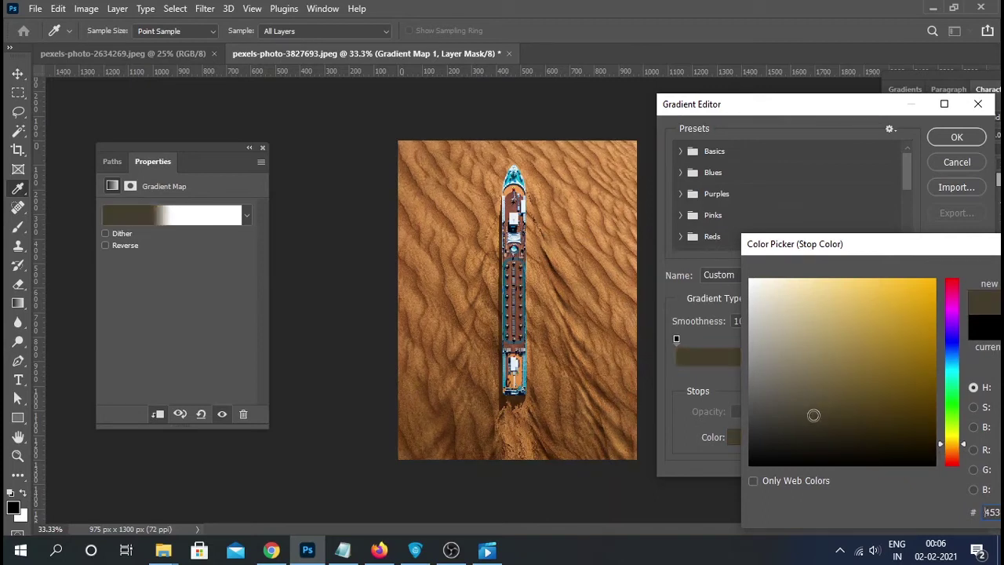
{"action": "left_click", "coordinate": [834, 426]}
{"action": "left_click", "coordinate": [825, 435]}
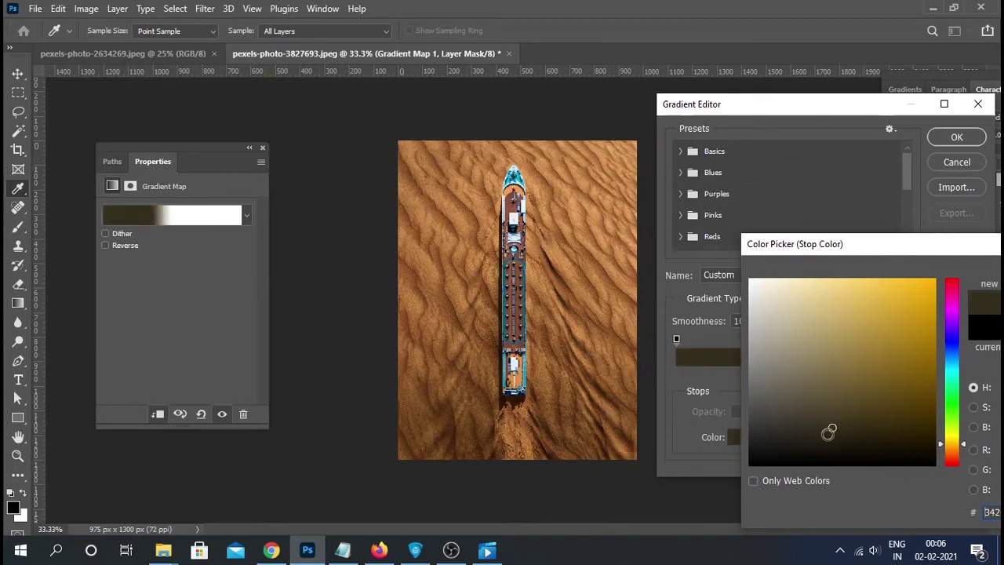
{"action": "left_click", "coordinate": [908, 400]}
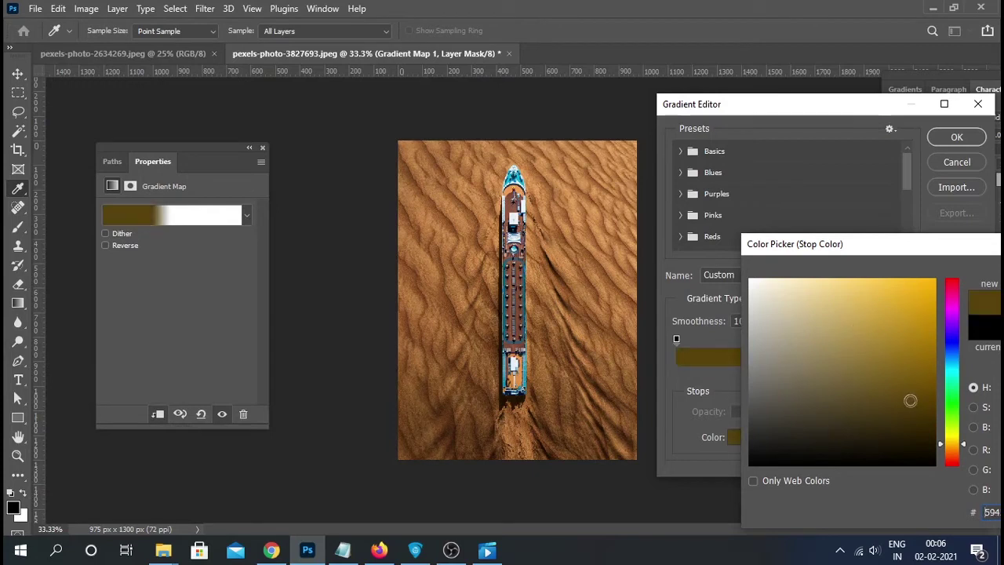
{"action": "left_click", "coordinate": [914, 419]}
{"action": "left_click", "coordinate": [926, 384]}
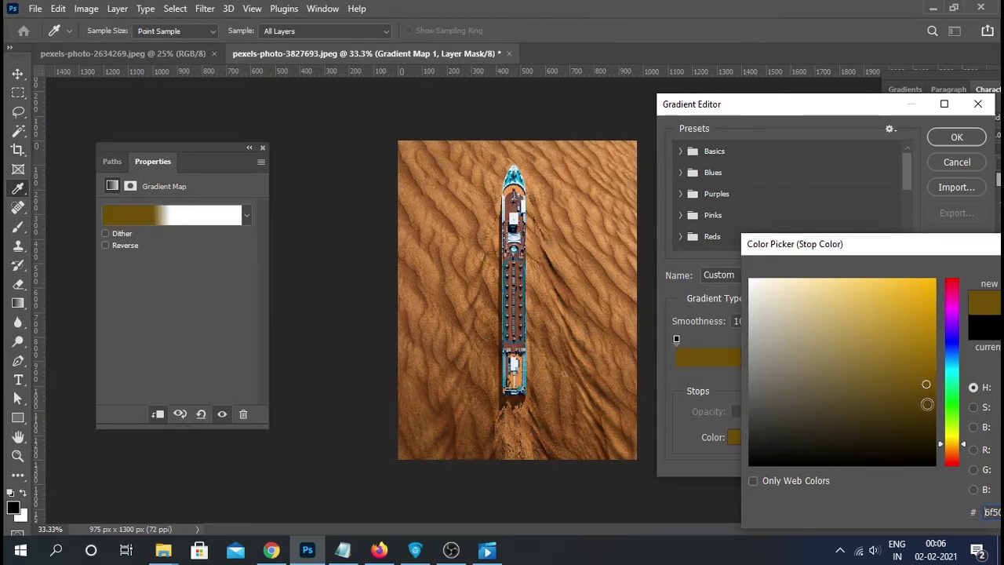
{"action": "left_click", "coordinate": [926, 403]}
{"action": "left_click_drag", "start_coordinate": [906, 259], "coordinate": [715, 243]}
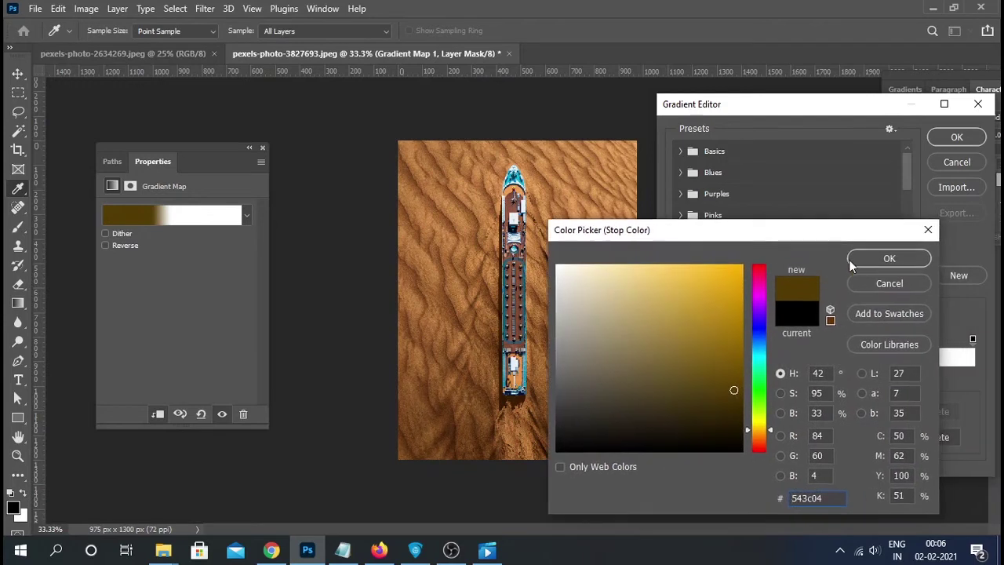
{"action": "left_click", "coordinate": [890, 258]}
{"action": "left_click", "coordinate": [957, 140]}
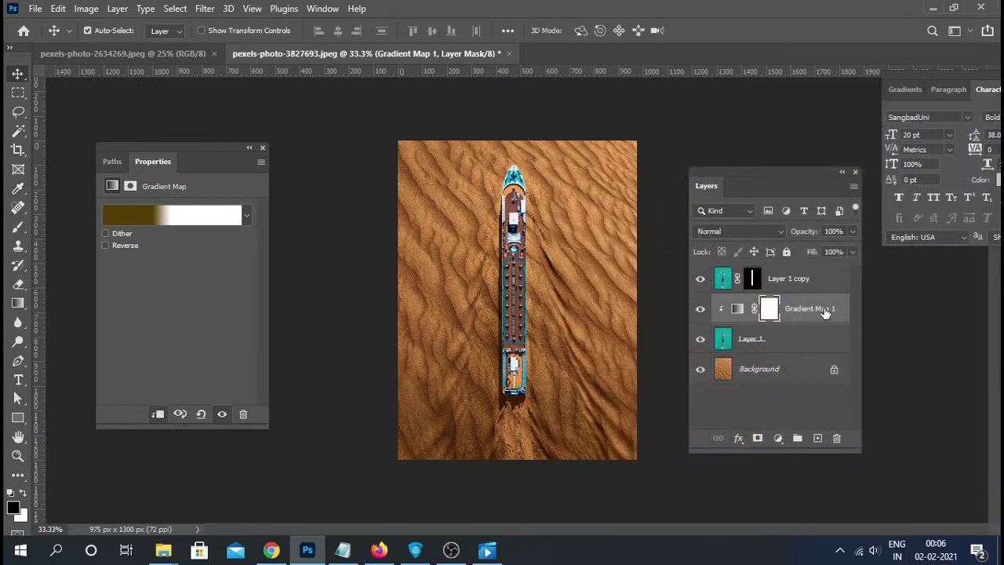
Step: Add a Curves layer above Gradient Map 1 with an upper point and a shadow point lifted to input 38, output 55
{"action": "left_click", "coordinate": [779, 438]}
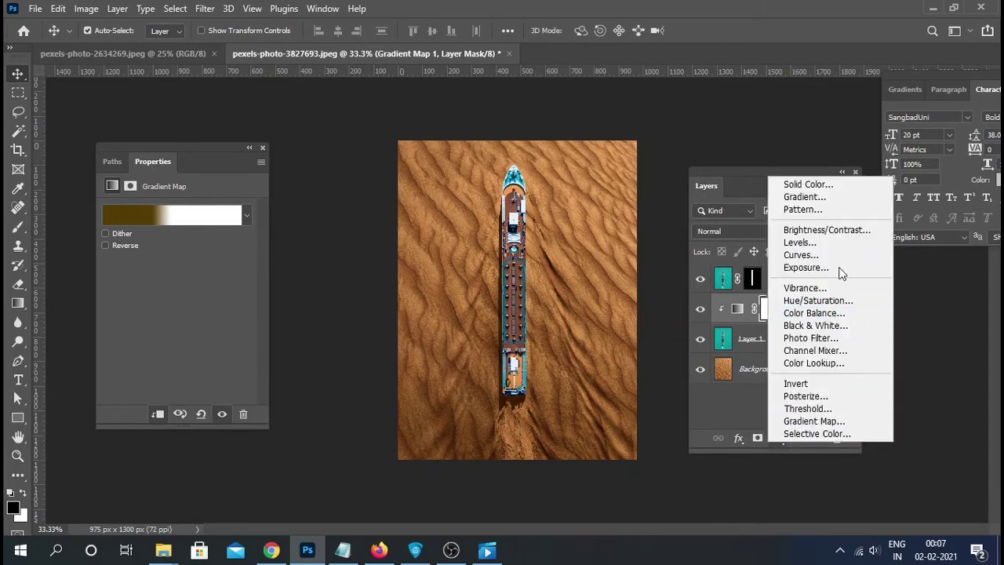
{"action": "left_click", "coordinate": [840, 255]}
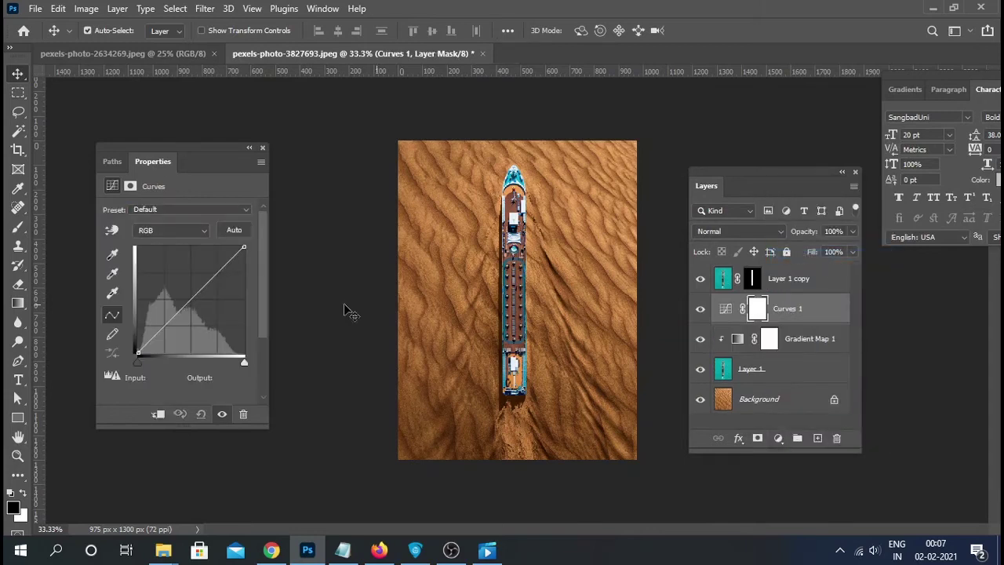
{"action": "left_click_drag", "start_coordinate": [168, 320], "coordinate": [165, 320]}
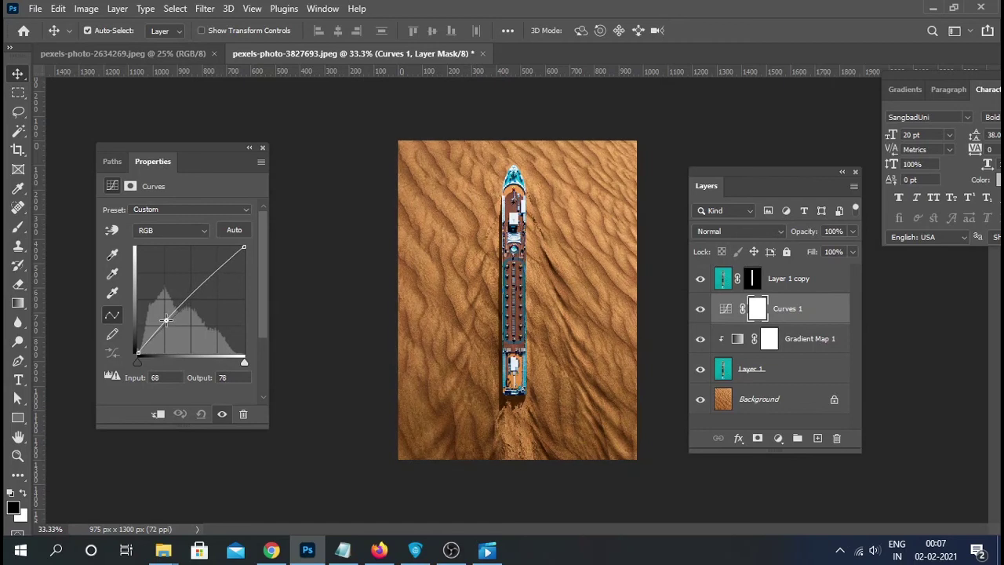
{"action": "left_click_drag", "start_coordinate": [204, 281], "coordinate": [204, 290]}
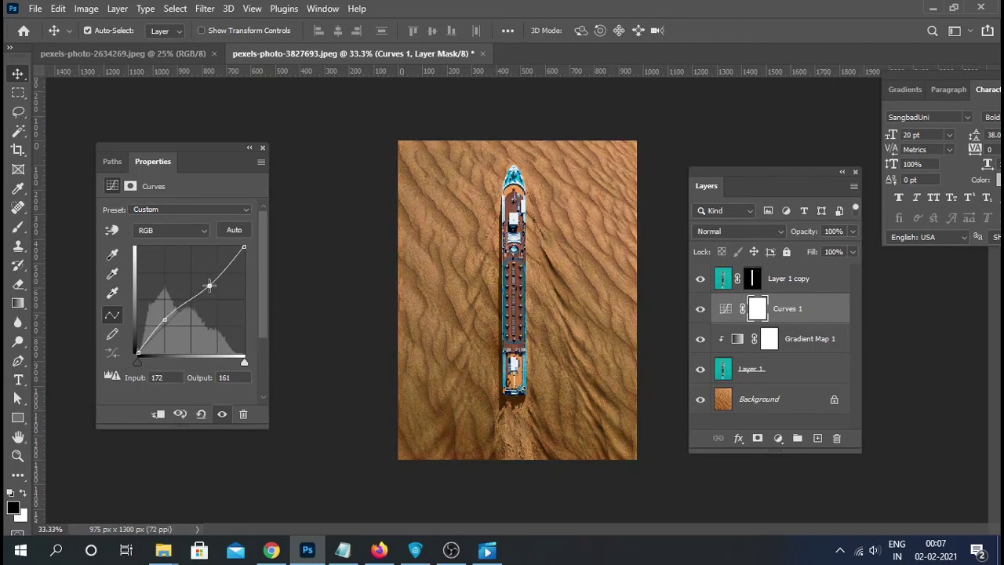
{"action": "left_click_drag", "start_coordinate": [163, 319], "coordinate": [158, 329]}
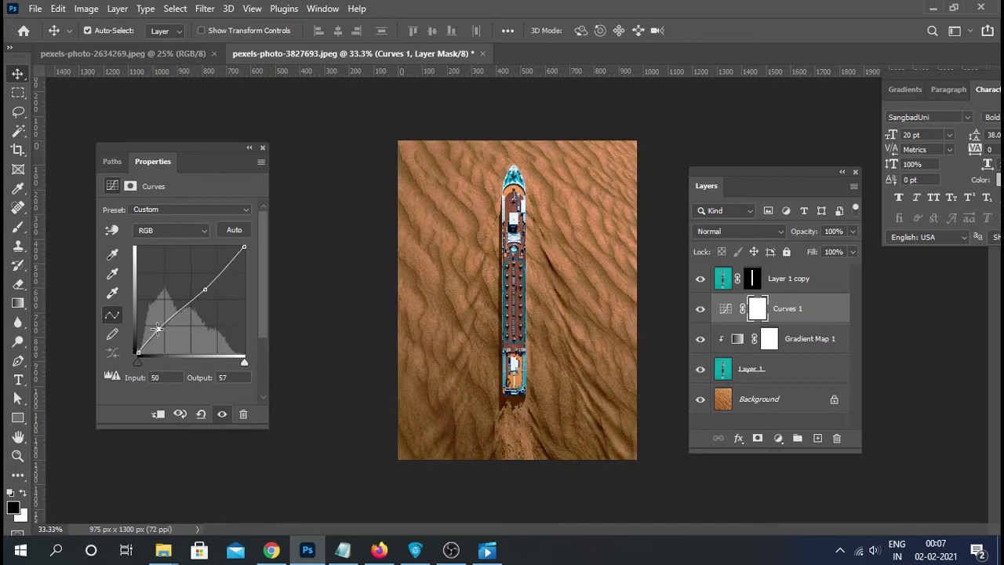
{"action": "left_click_drag", "start_coordinate": [204, 292], "coordinate": [198, 291]}
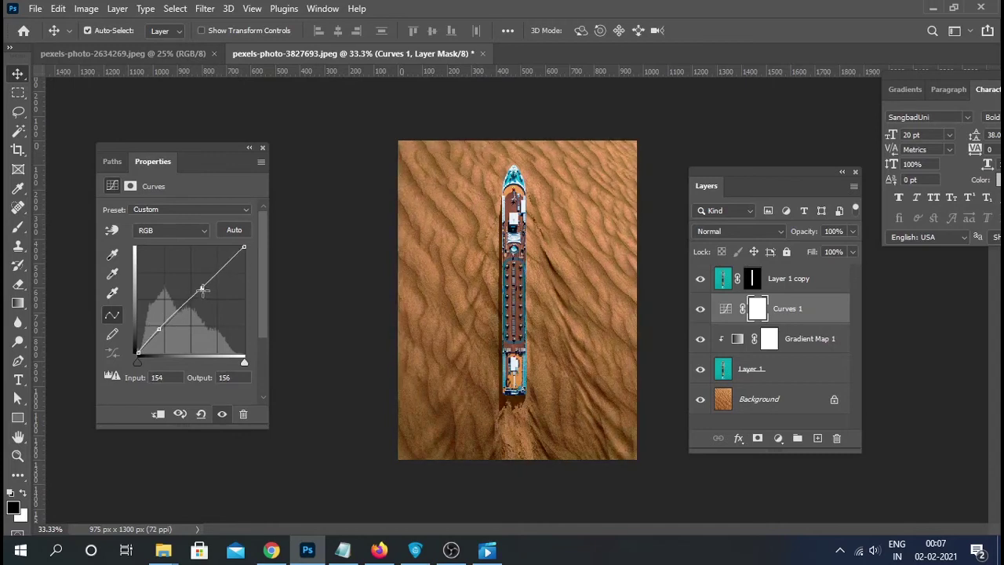
{"action": "left_click_drag", "start_coordinate": [159, 330], "coordinate": [155, 330]}
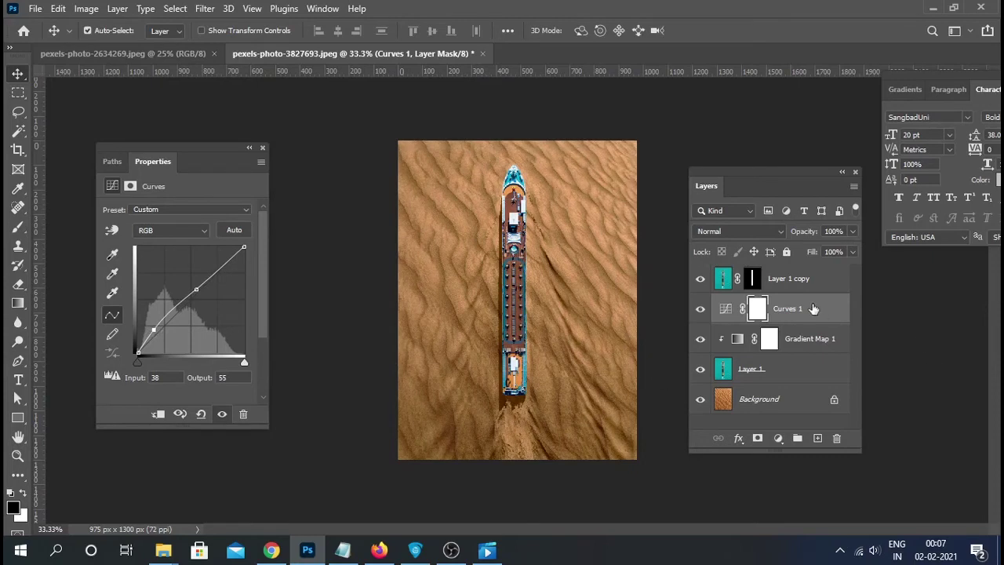
Step: Select Layer 1 copy and bring up the adjustment layer menu again
{"action": "left_click", "coordinate": [800, 284]}
{"action": "left_click", "coordinate": [740, 439]}
{"action": "left_click", "coordinate": [774, 448]}
{"action": "left_click", "coordinate": [778, 439]}
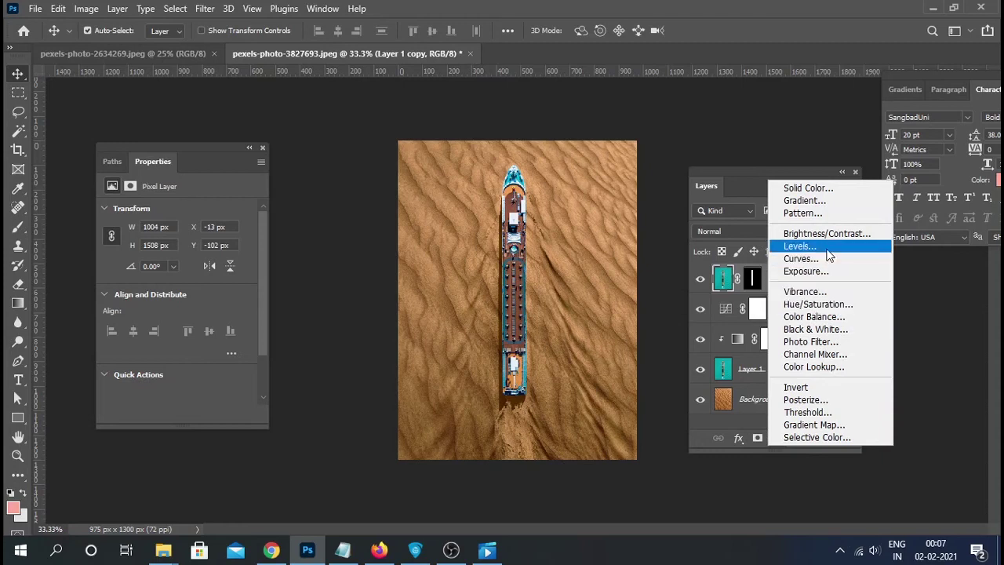
Step: Add a Color Balance layer with midtones -13/-14/-13 and highlights -13/-7/-30
{"action": "left_click", "coordinate": [816, 316]}
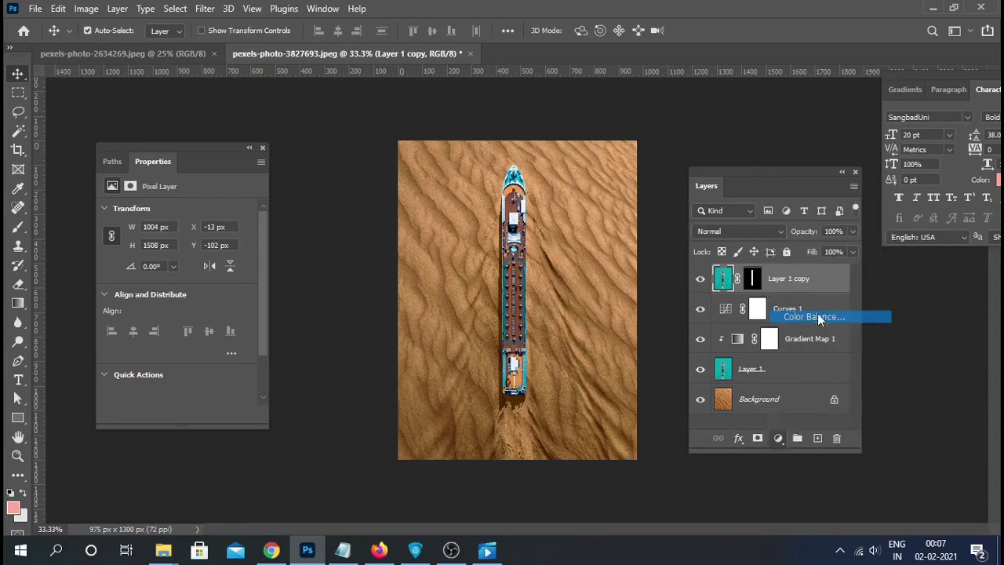
{"action": "mouse_move", "coordinate": [158, 243]}
{"action": "left_mouse_down"}
{"action": "mouse_move", "coordinate": [147, 250]}
{"action": "mouse_move", "coordinate": [158, 268]}
{"action": "mouse_move", "coordinate": [147, 268]}
{"action": "mouse_move", "coordinate": [169, 291]}
{"action": "mouse_move", "coordinate": [152, 291]}
{"action": "left_mouse_up"}
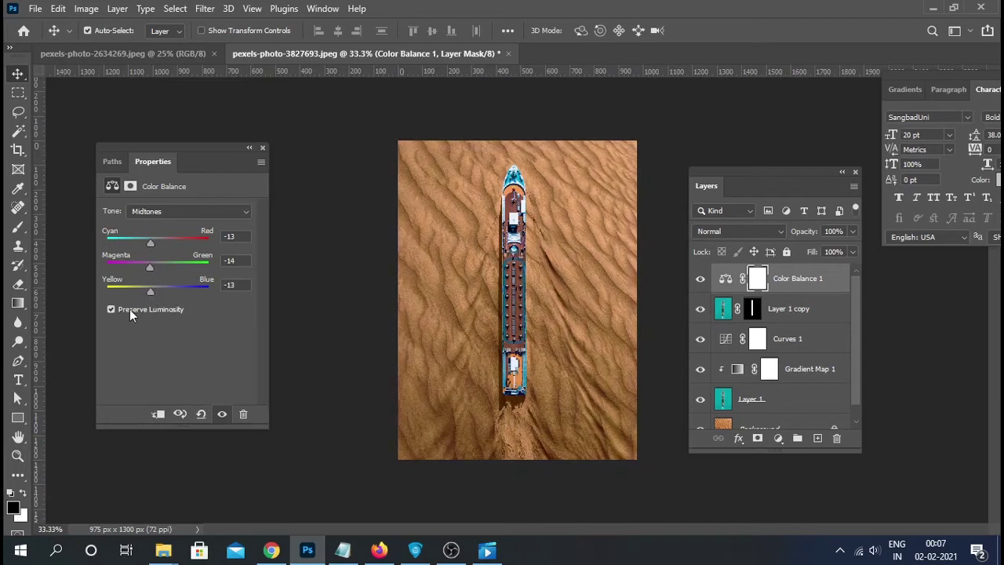
{"action": "left_click", "coordinate": [173, 211]}
{"action": "left_click", "coordinate": [168, 243]}
{"action": "mouse_move", "coordinate": [158, 249]}
{"action": "left_mouse_down"}
{"action": "mouse_move", "coordinate": [168, 249]}
{"action": "mouse_move", "coordinate": [151, 251]}
{"action": "mouse_move", "coordinate": [172, 266]}
{"action": "mouse_move", "coordinate": [153, 272]}
{"action": "mouse_move", "coordinate": [154, 296]}
{"action": "mouse_move", "coordinate": [143, 300]}
{"action": "left_mouse_up"}
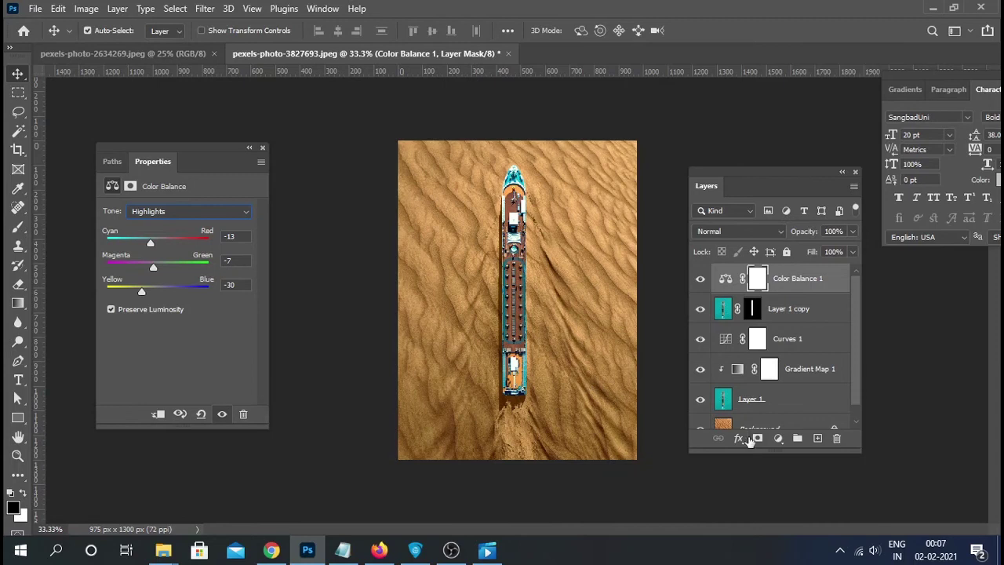
{"action": "left_click", "coordinate": [779, 439]}
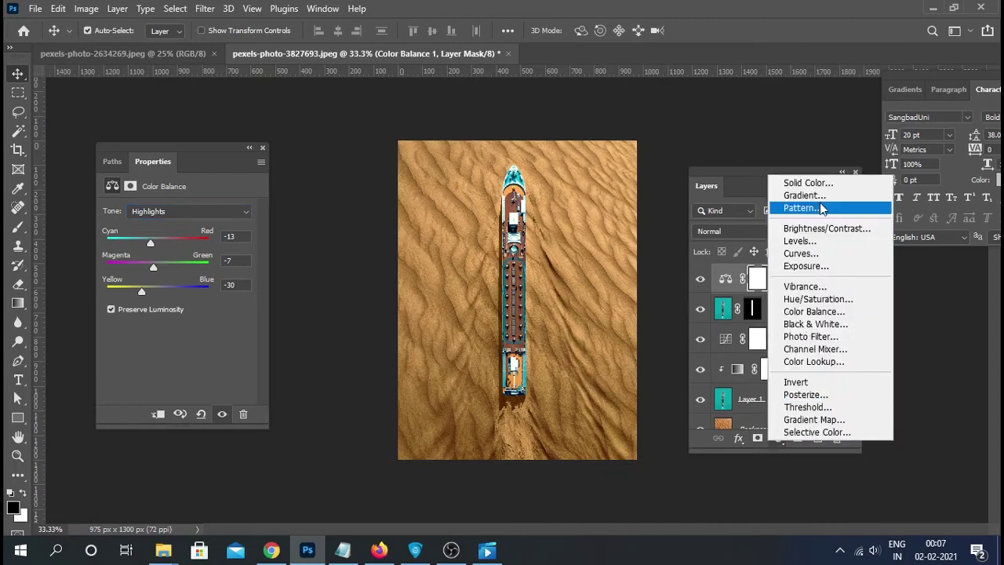
Step: Add an Exposure layer with exposure +0.17, offset +0.0340 and gamma 0.81
{"action": "left_click", "coordinate": [830, 266]}
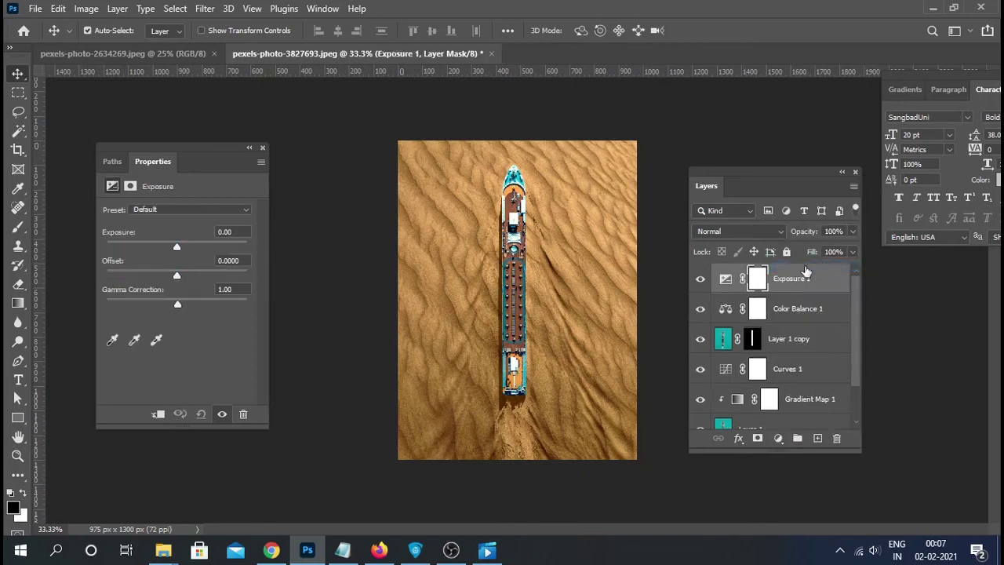
{"action": "left_click_drag", "start_coordinate": [177, 248], "coordinate": [189, 303]}
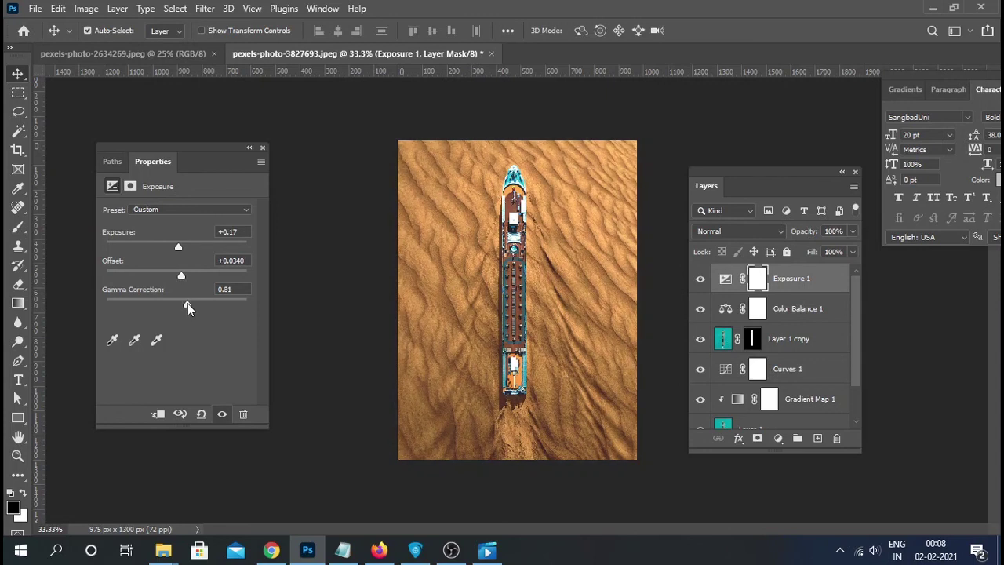
{"action": "left_click", "coordinate": [657, 289]}
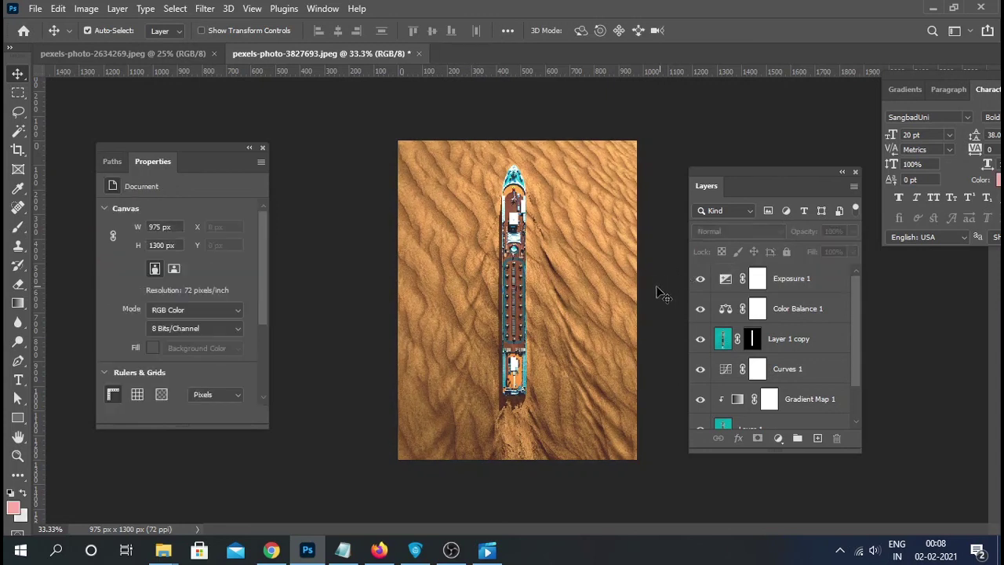
{"action": "key", "text": "ctrl+plus"}
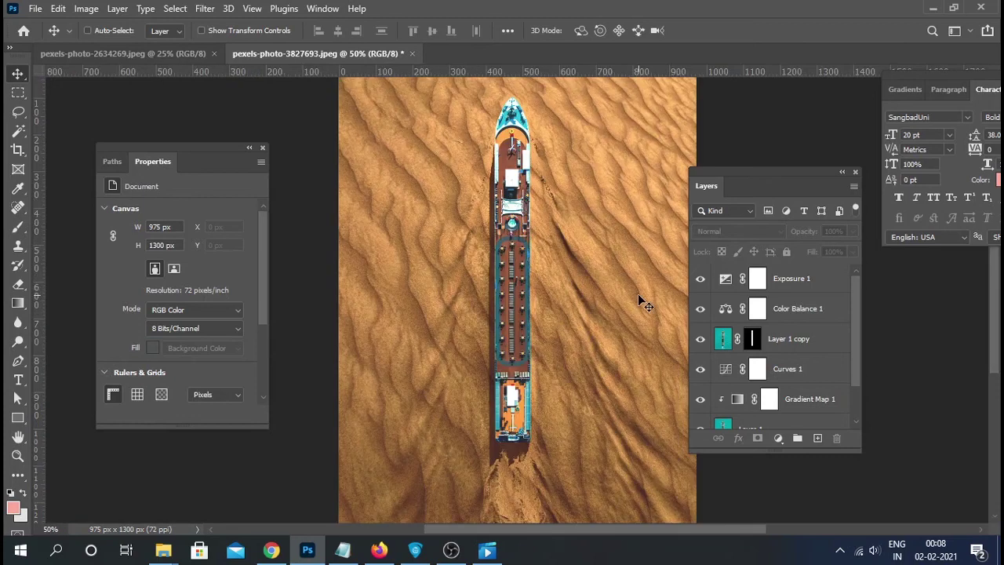
{"action": "key", "text": "ctrl+plus"}
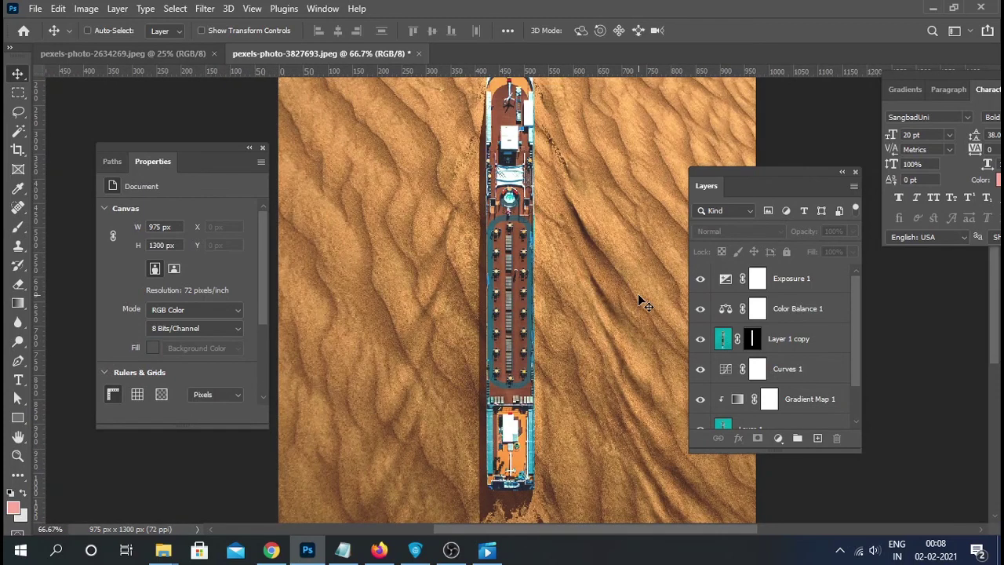
{"action": "key", "text": "ctrl+minus"}
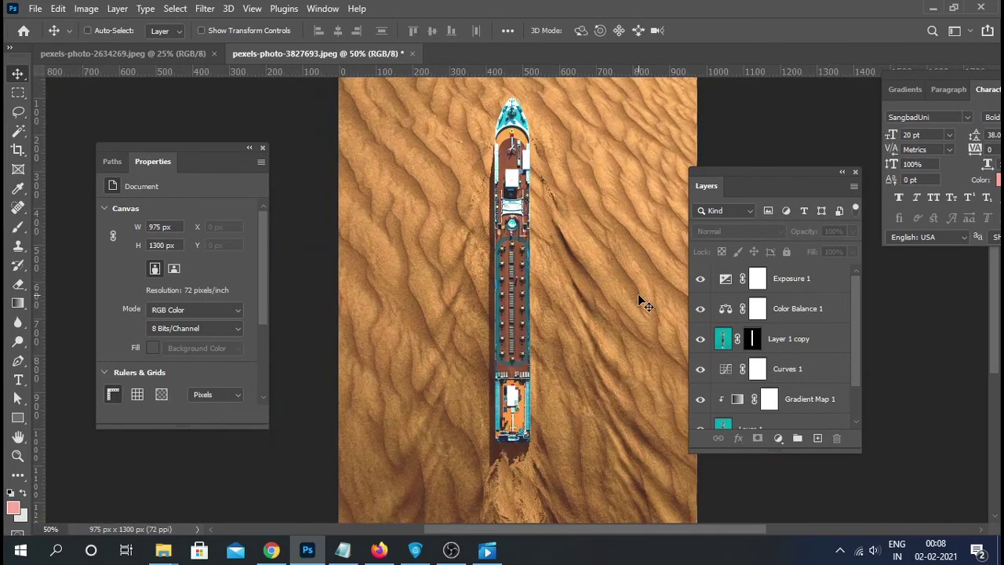
{"action": "key", "text": "ctrl+minus"}
{"action": "key", "text": "ctrl+plus"}
{"action": "key", "text": "ctrl+minus"}
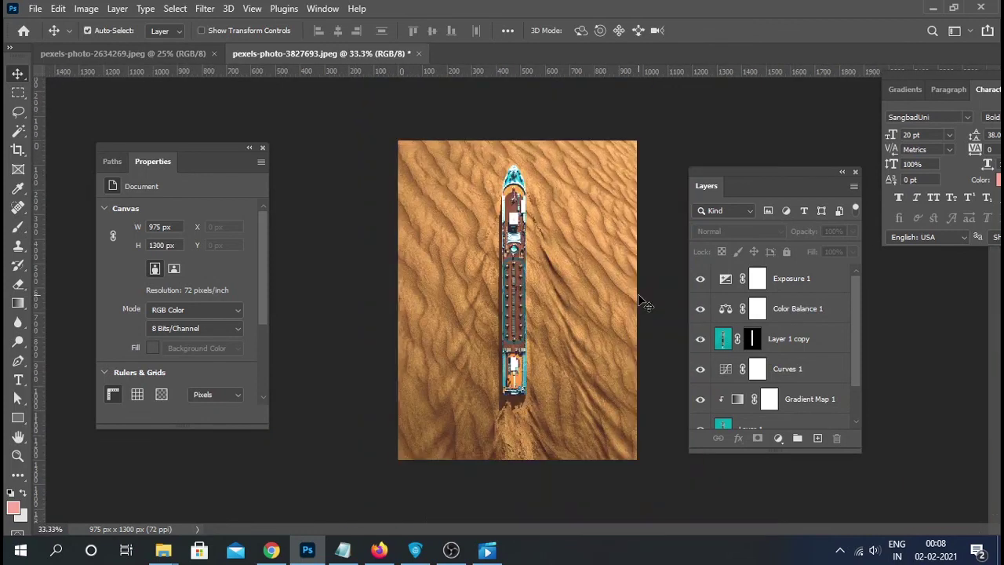